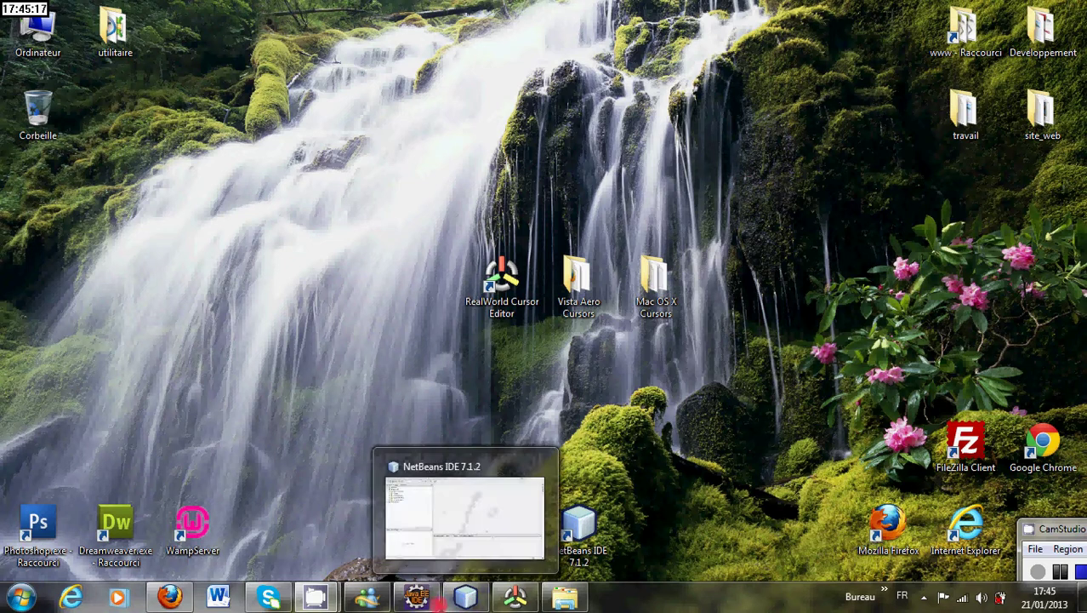
Step: Bring up the Eclipse and NetBeans windows in turn, and return to the desktop
click(416, 598)
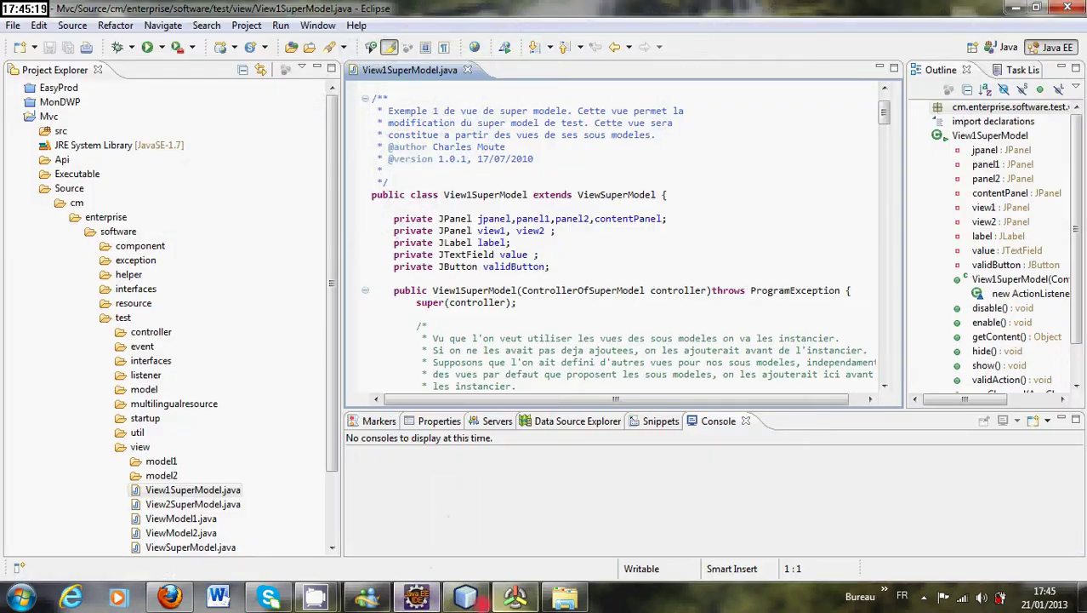
click(465, 598)
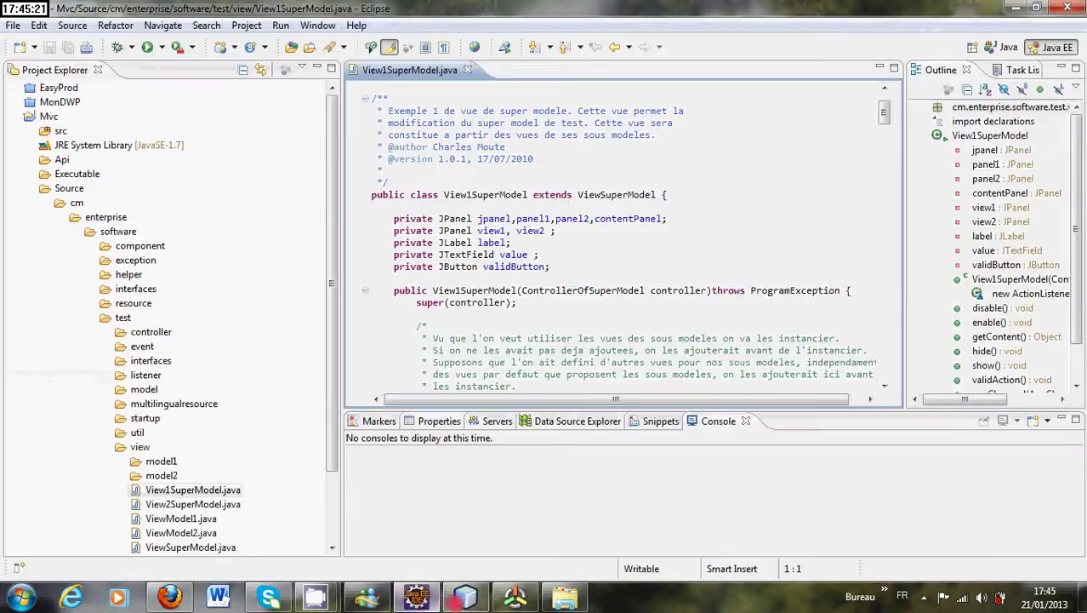
click(466, 598)
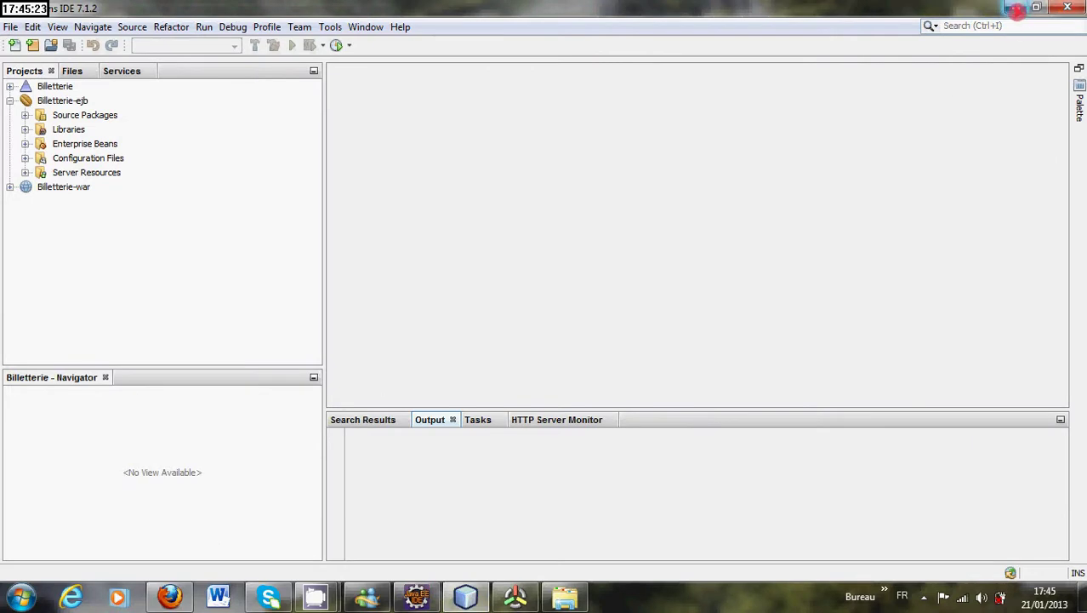
click(1016, 8)
click(1016, 9)
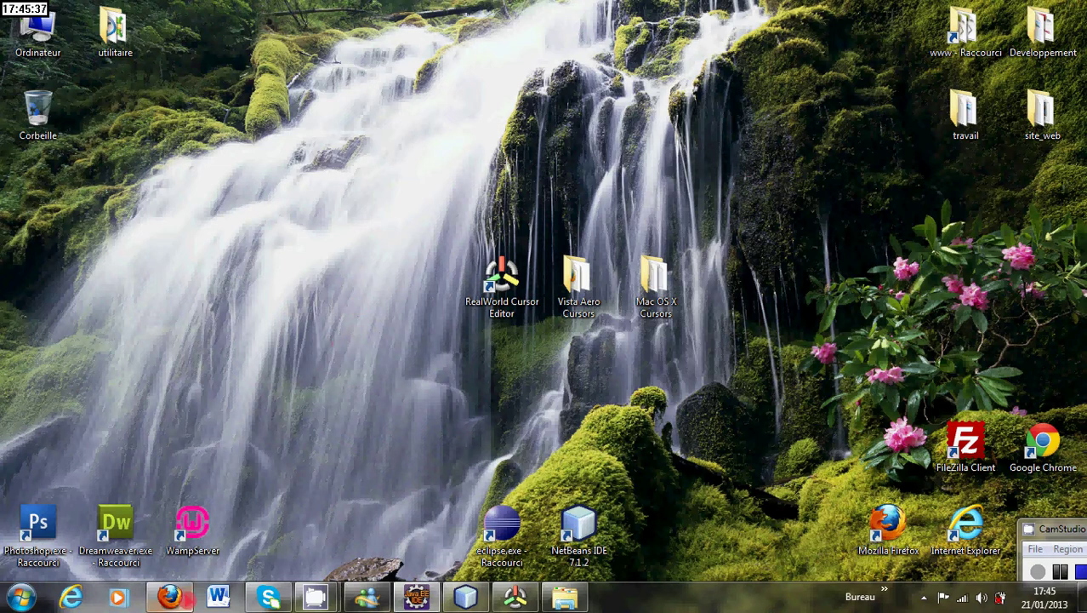
Step: Switch to Firefox and return from the open deviantART results to the deviantART home page
click(175, 598)
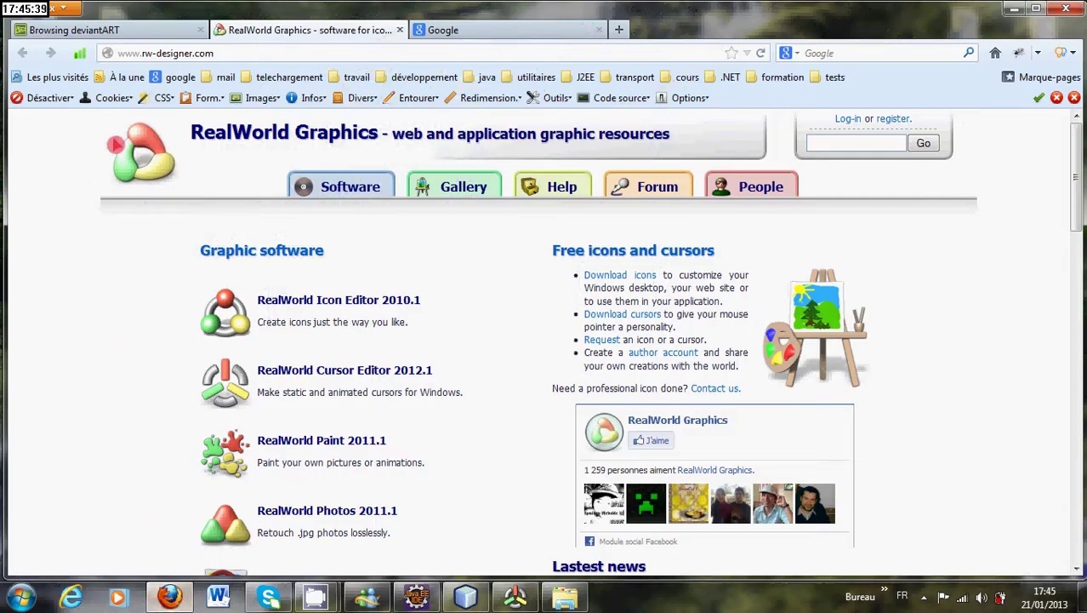
click(141, 30)
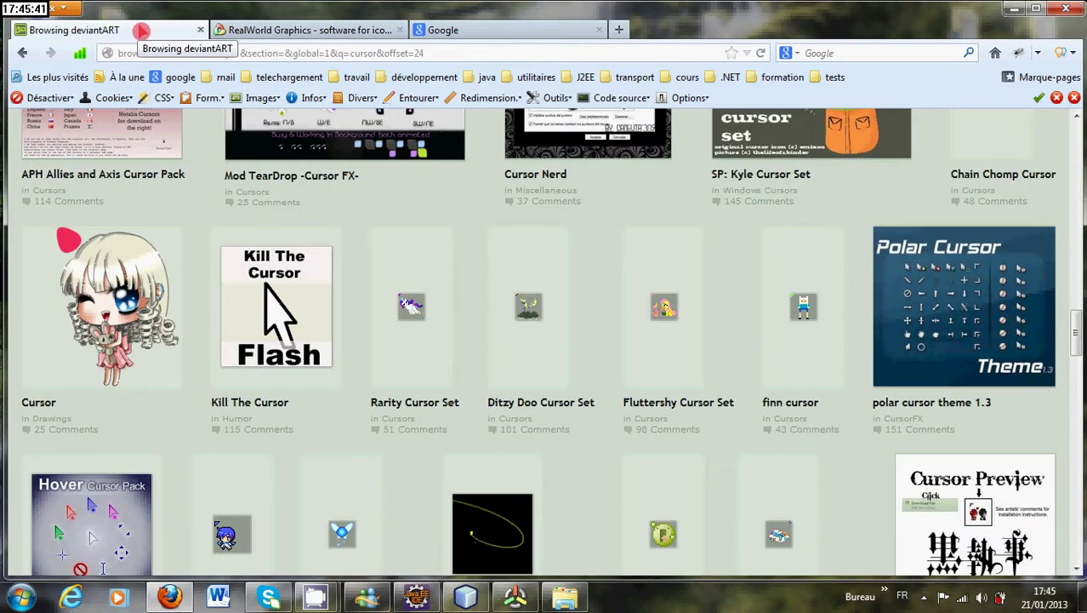
scroll(415, 284, up, 10)
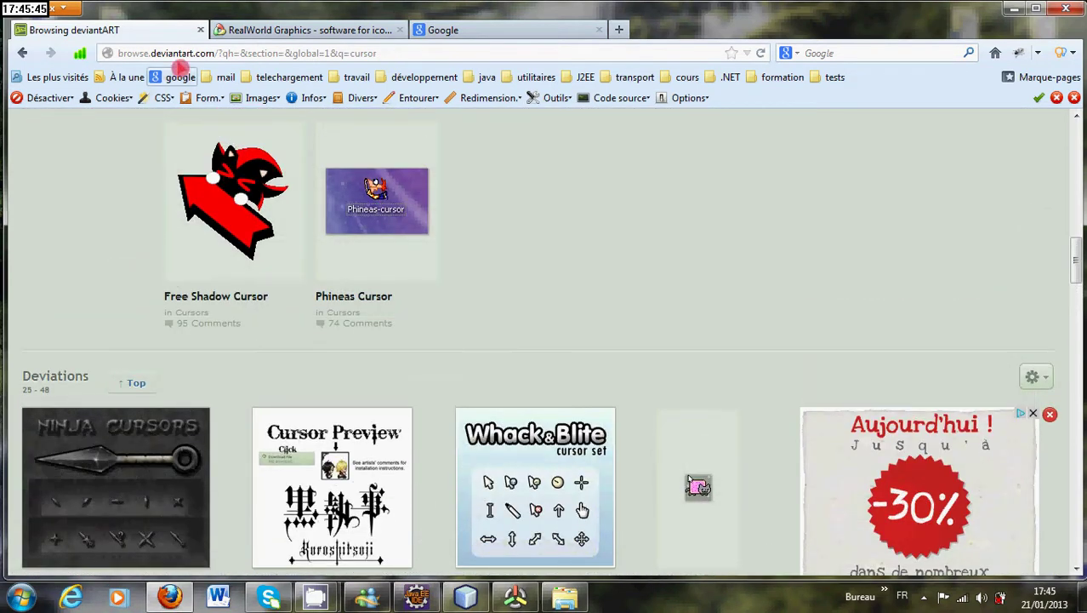
click(22, 53)
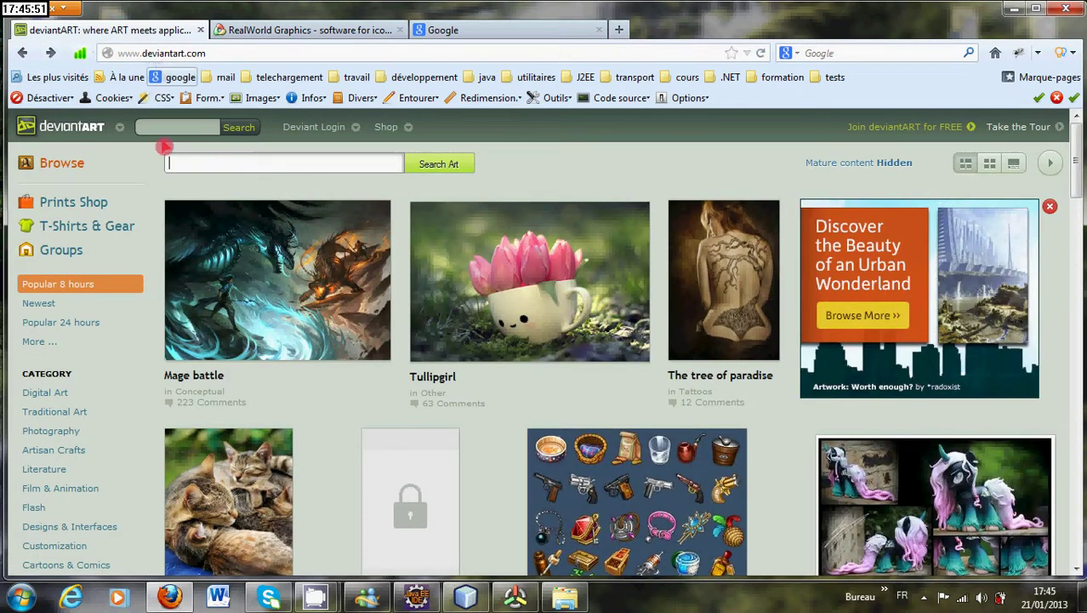
Step: Search deviantART for "cursor"
click(167, 128)
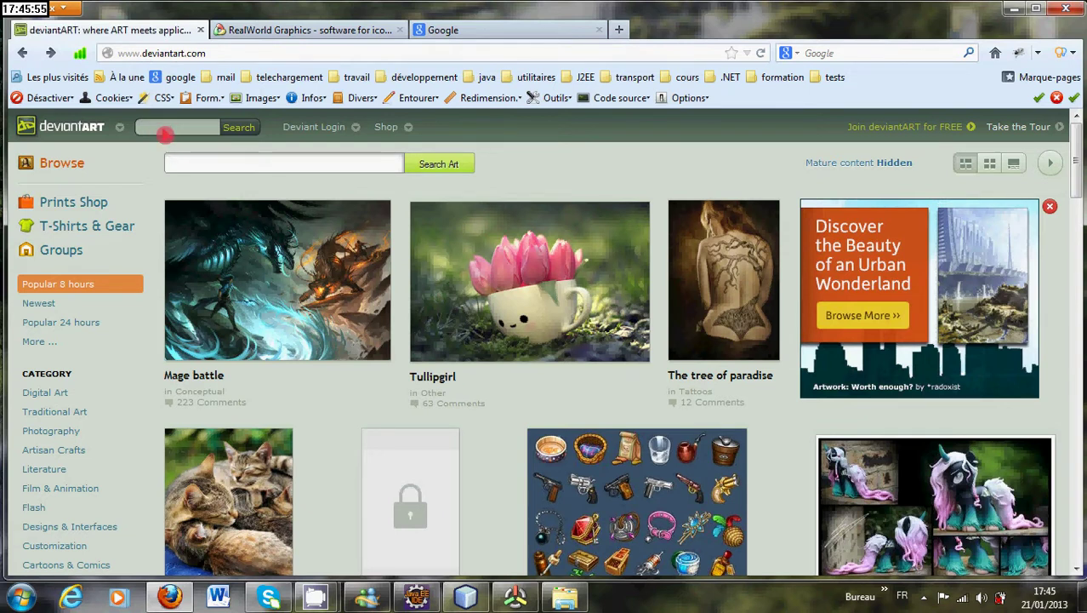
text(cur)
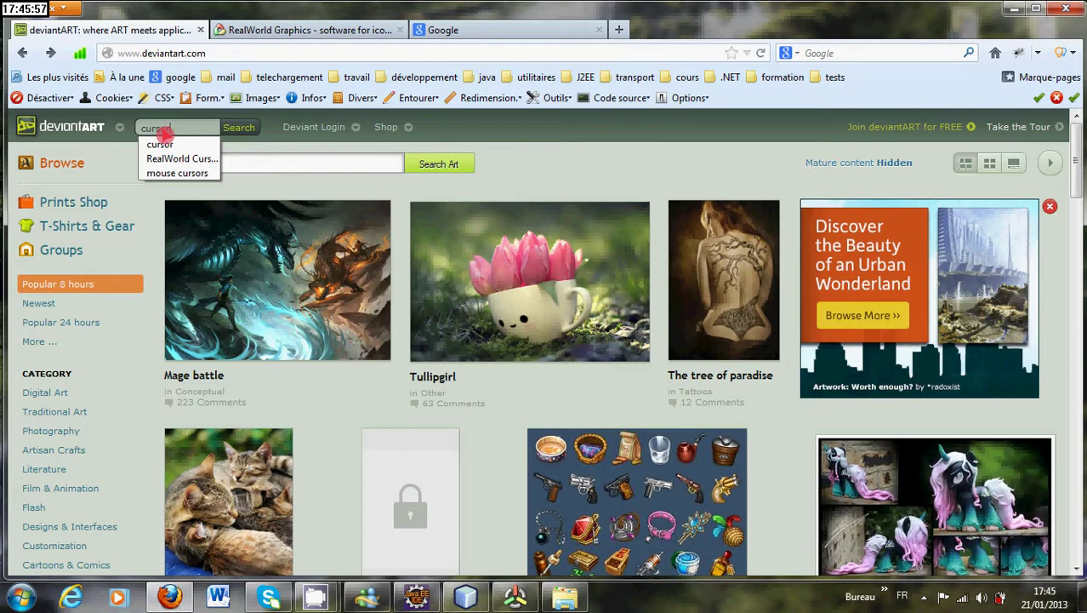
text(sor)
key(Return)
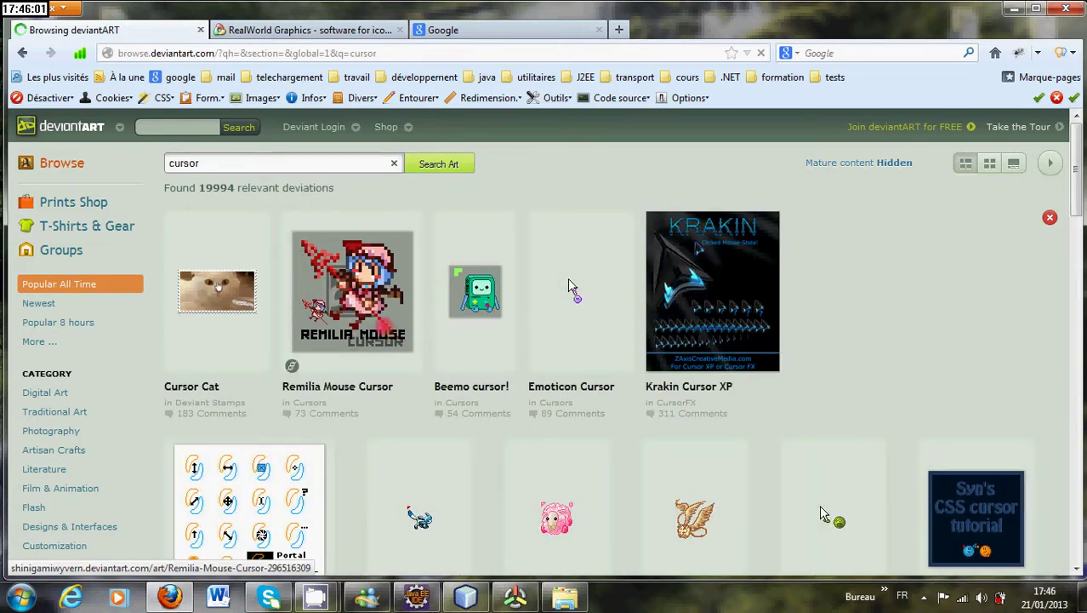
Step: Examine the range of cursor sets in the deviantART search results
scroll(380, 332, down, 2)
scroll(380, 332, down, 5)
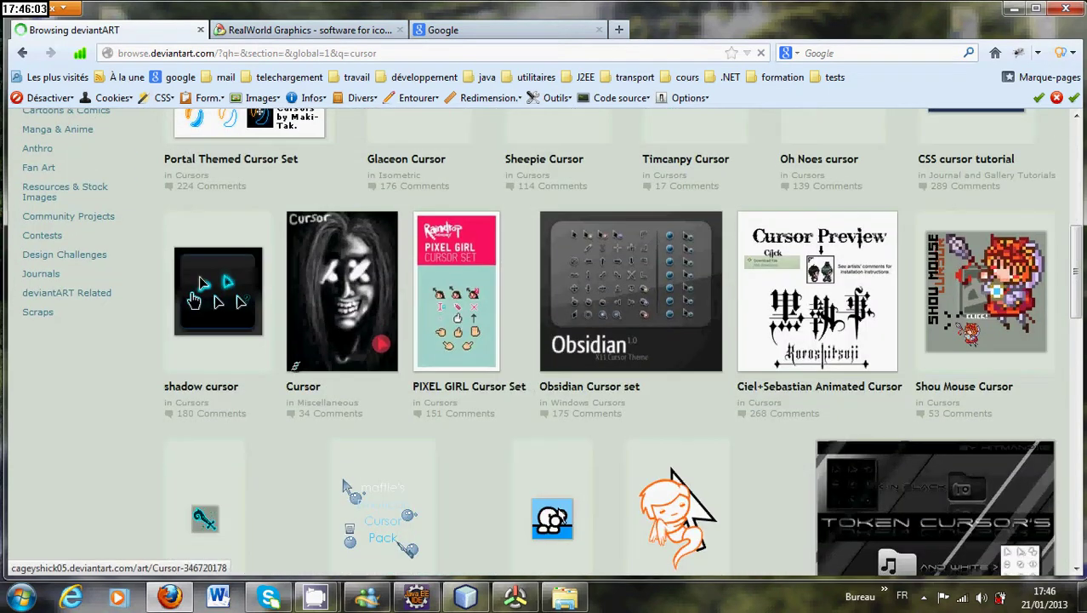
scroll(444, 340, down, 2)
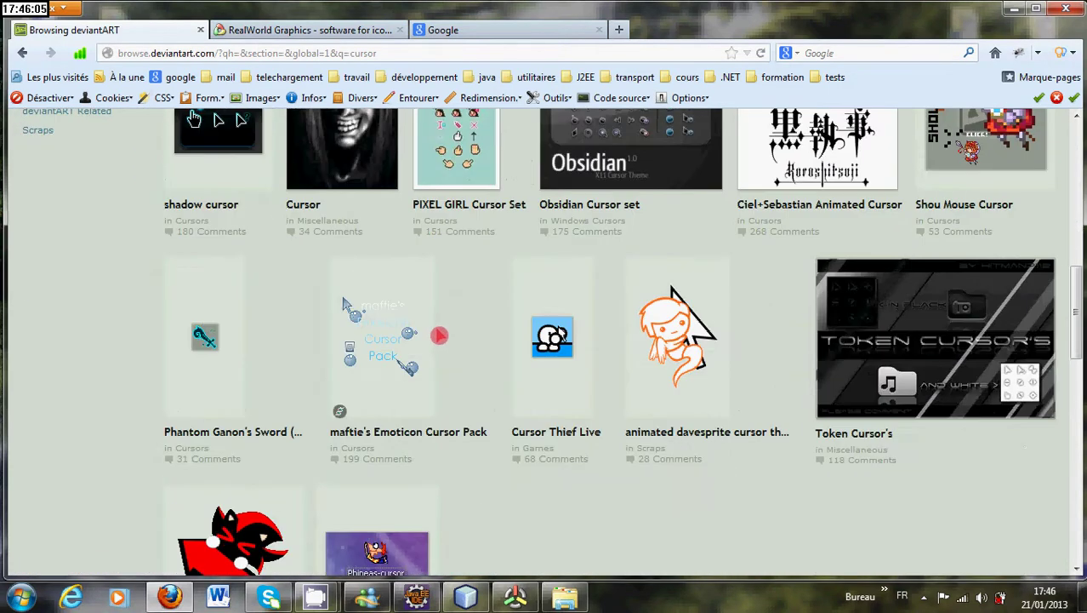
scroll(377, 356, down, 2)
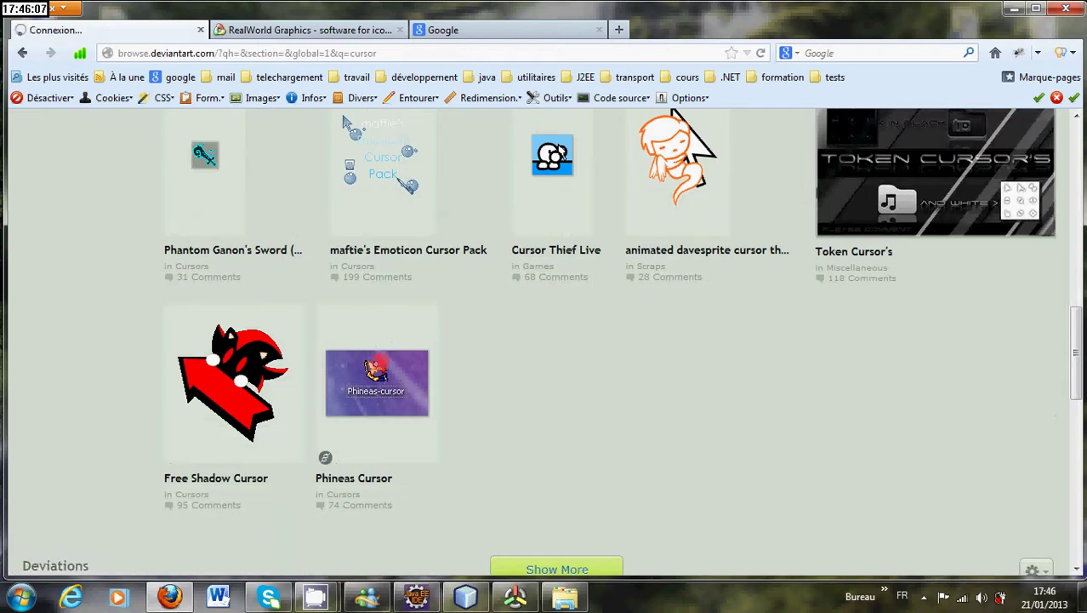
scroll(482, 359, down, 2)
scroll(552, 269, up, 3)
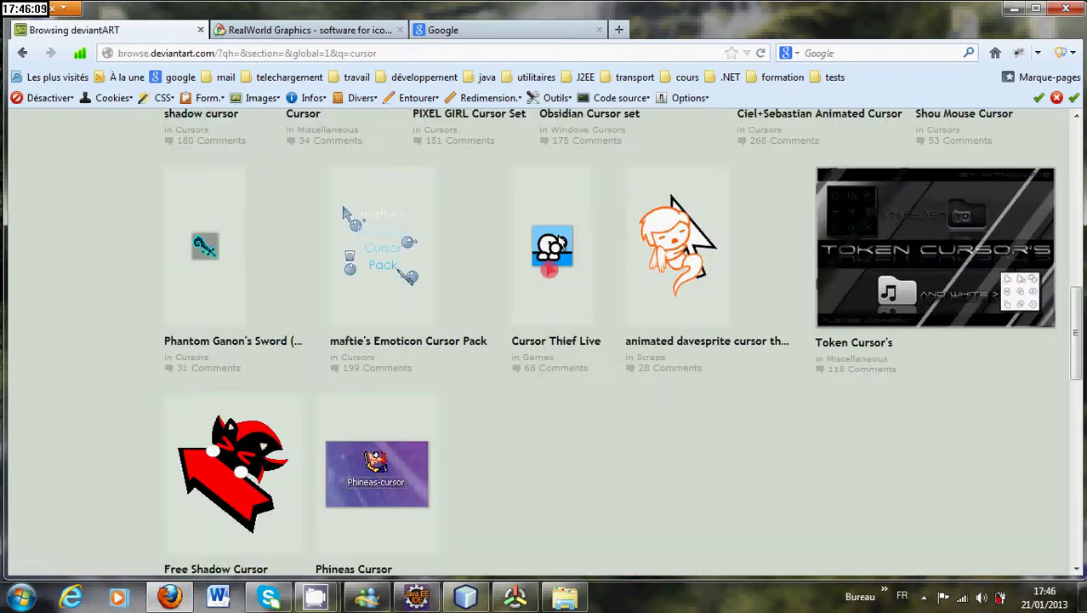
scroll(545, 268, up, 4)
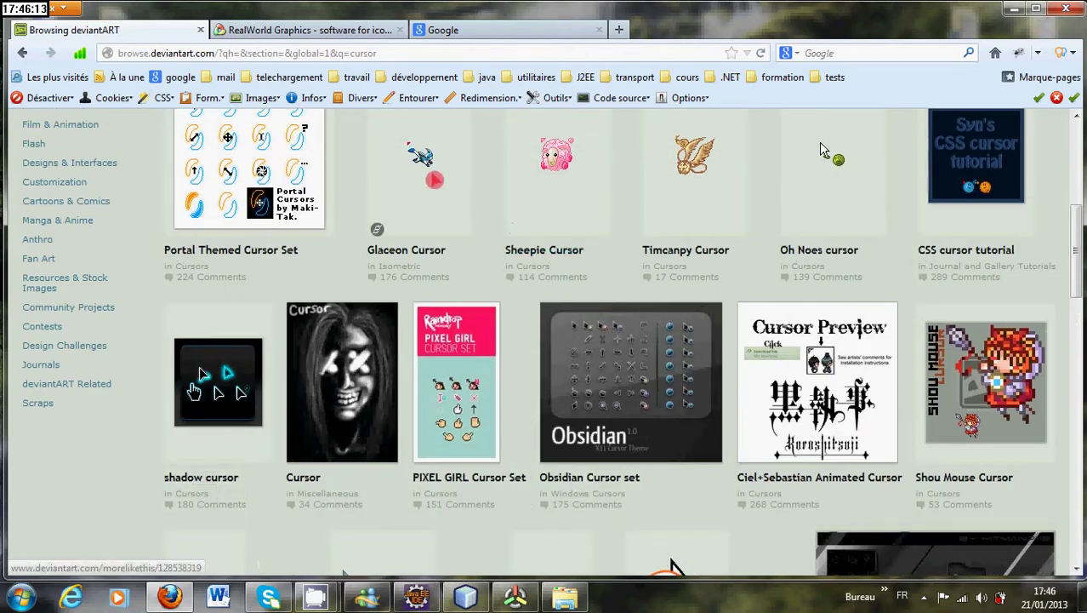
scroll(509, 209, up, 2)
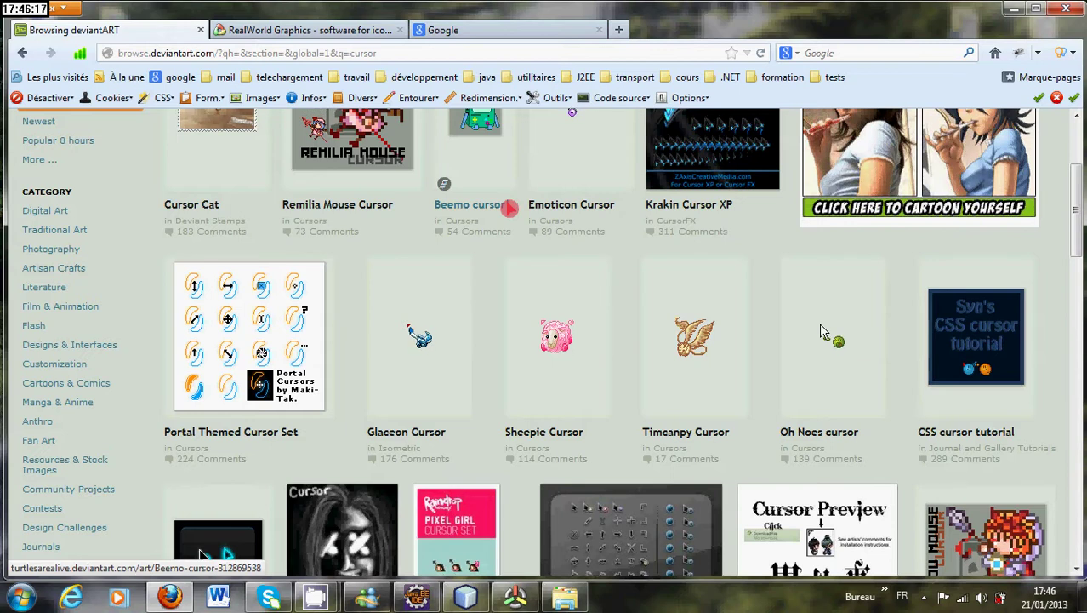
Step: Open the Windows mouse pointer settings from the desktop personalization and move the dialog over the Personnalisation window
key(super+d)
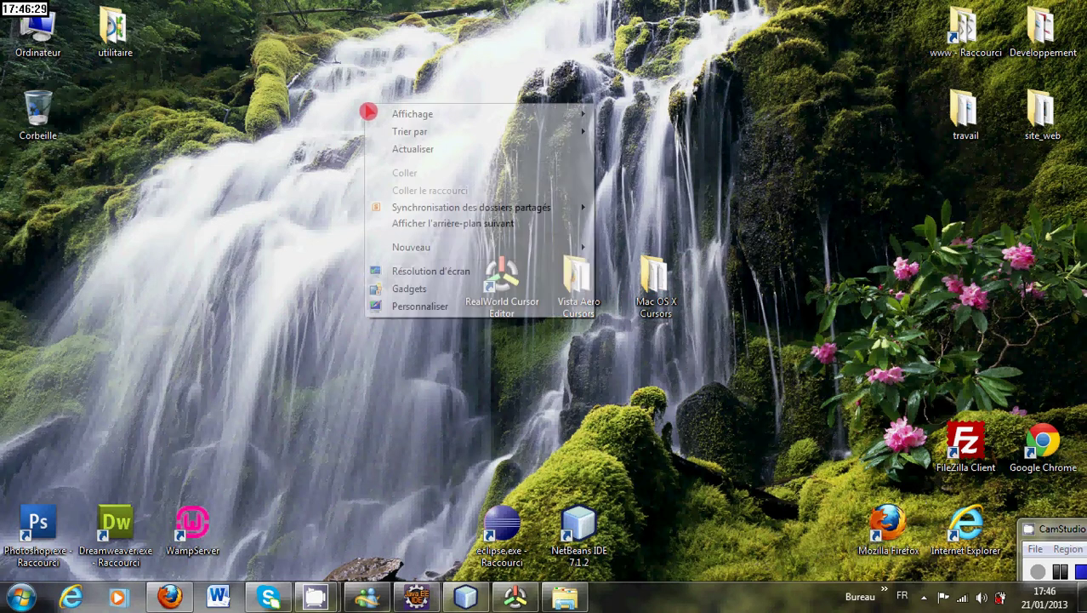
right_click(367, 108)
click(429, 311)
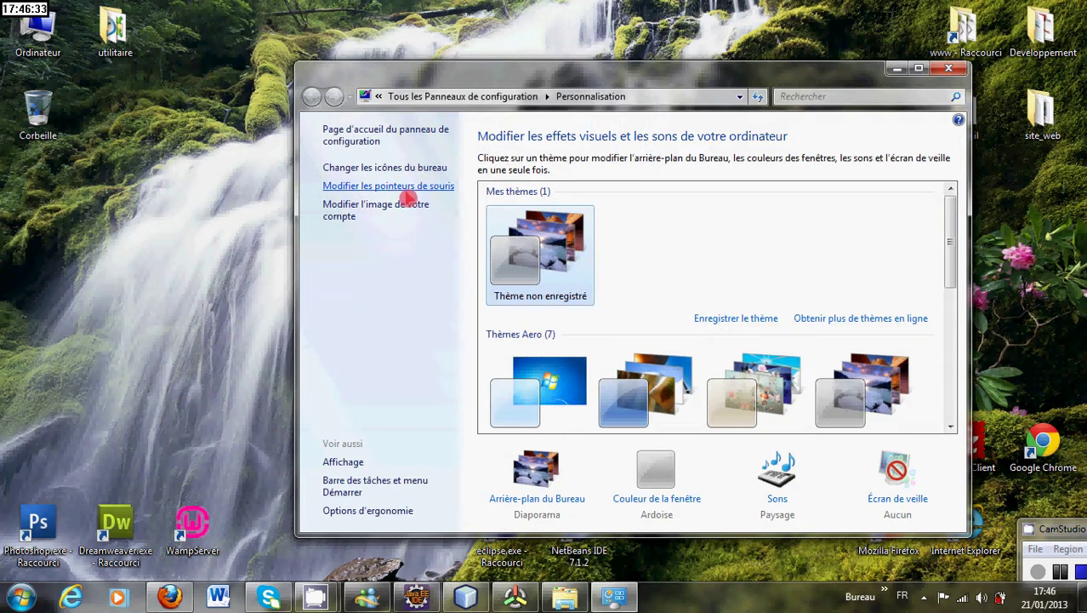
click(408, 192)
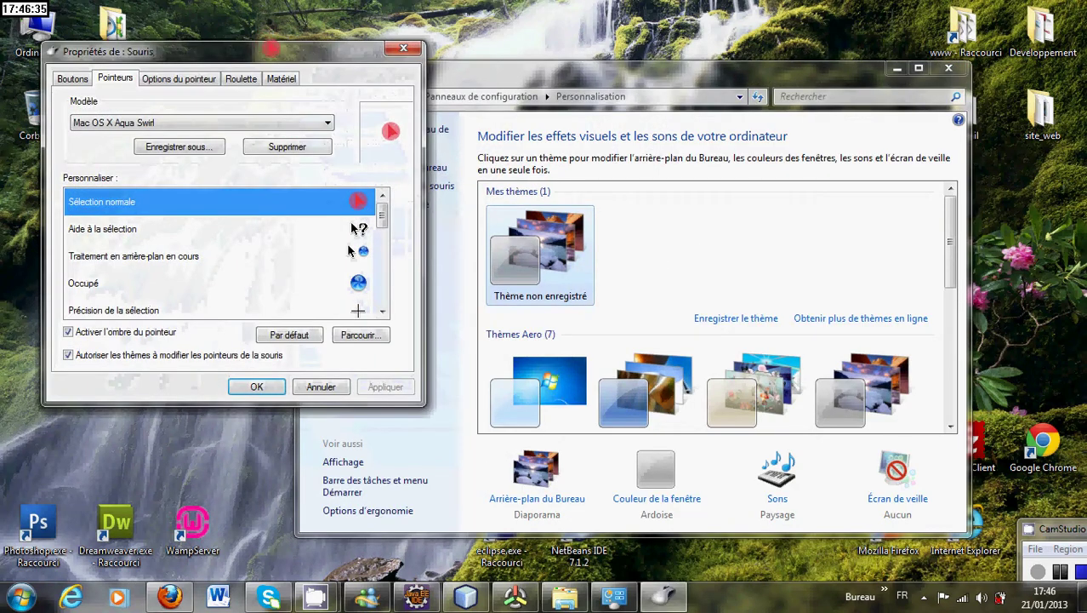
drag(285, 56, 478, 119)
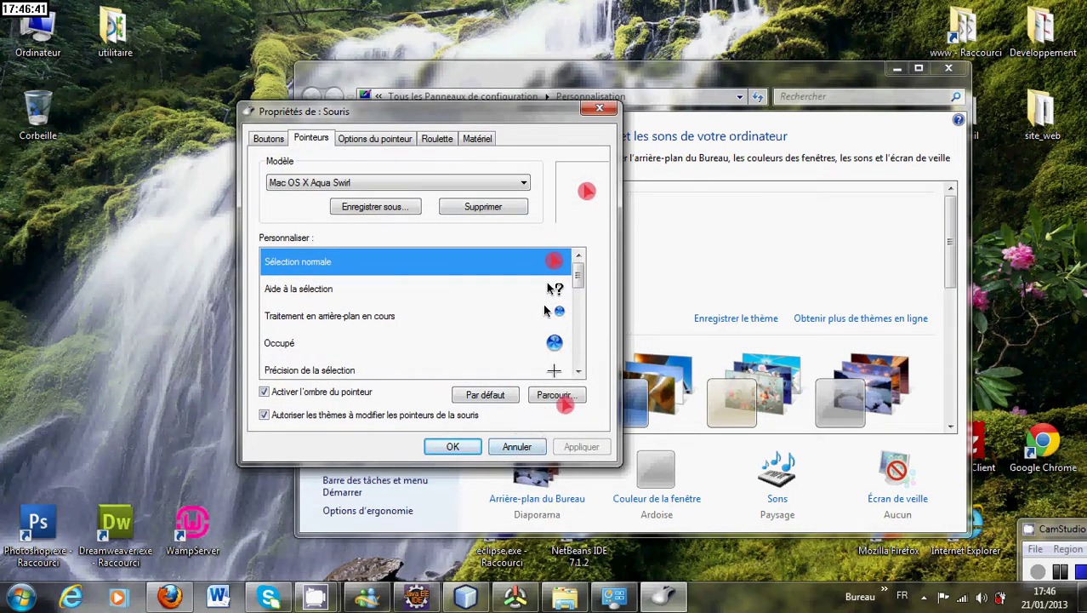
Step: Look through the cursor files available for the Sélection normale pointer, and close the pointer and personalization windows without choosing one
click(558, 397)
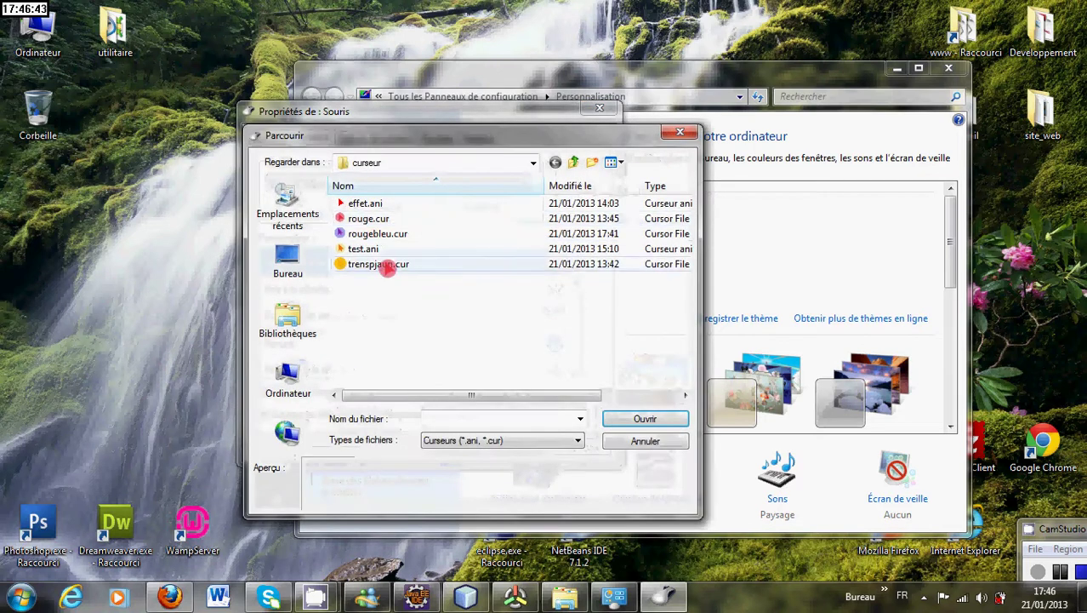
click(645, 441)
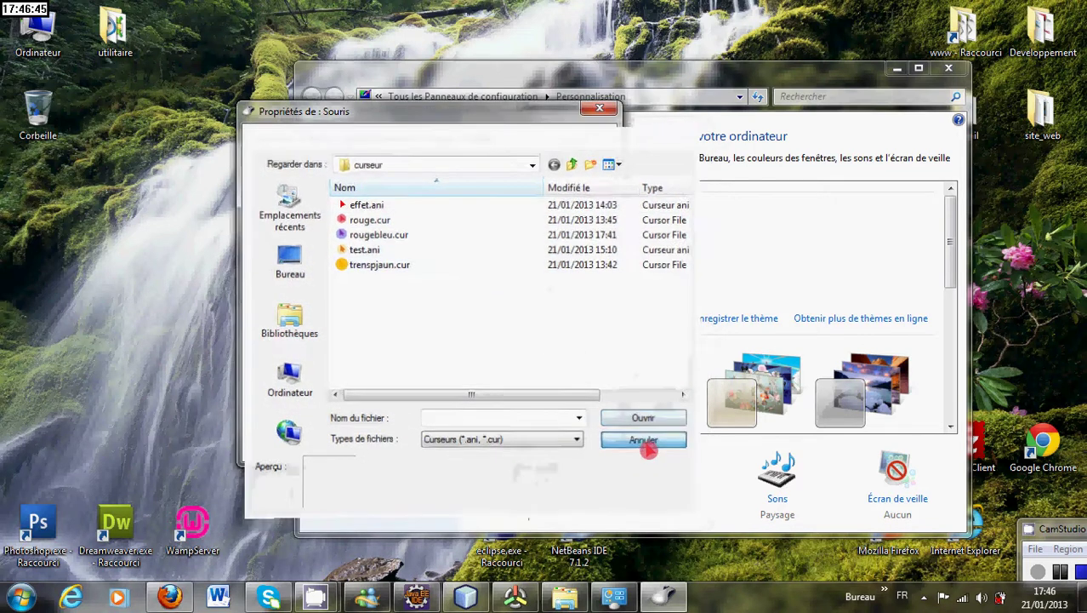
click(599, 108)
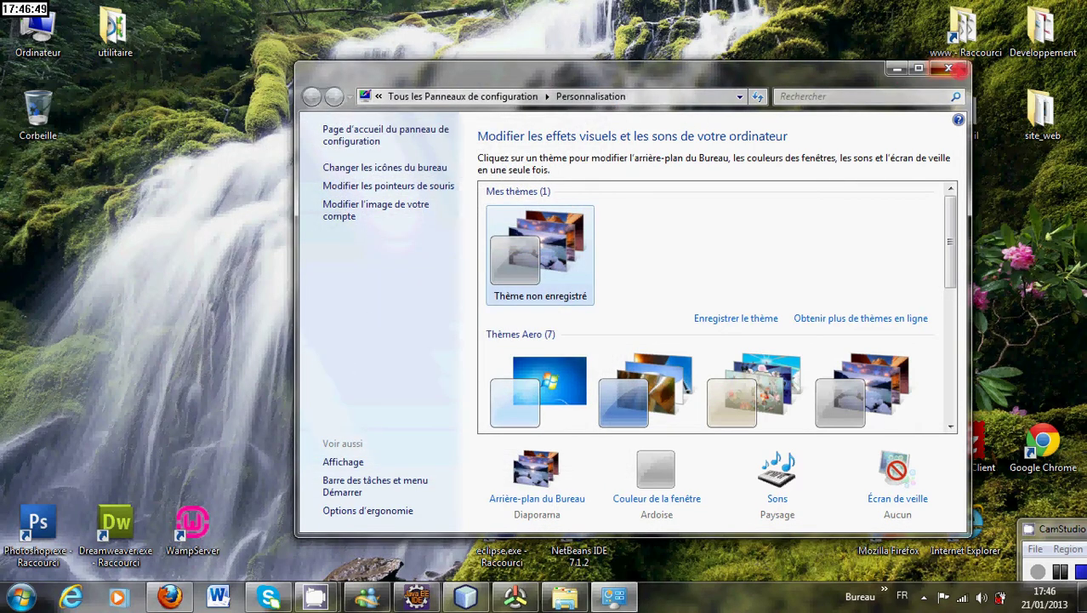
click(950, 68)
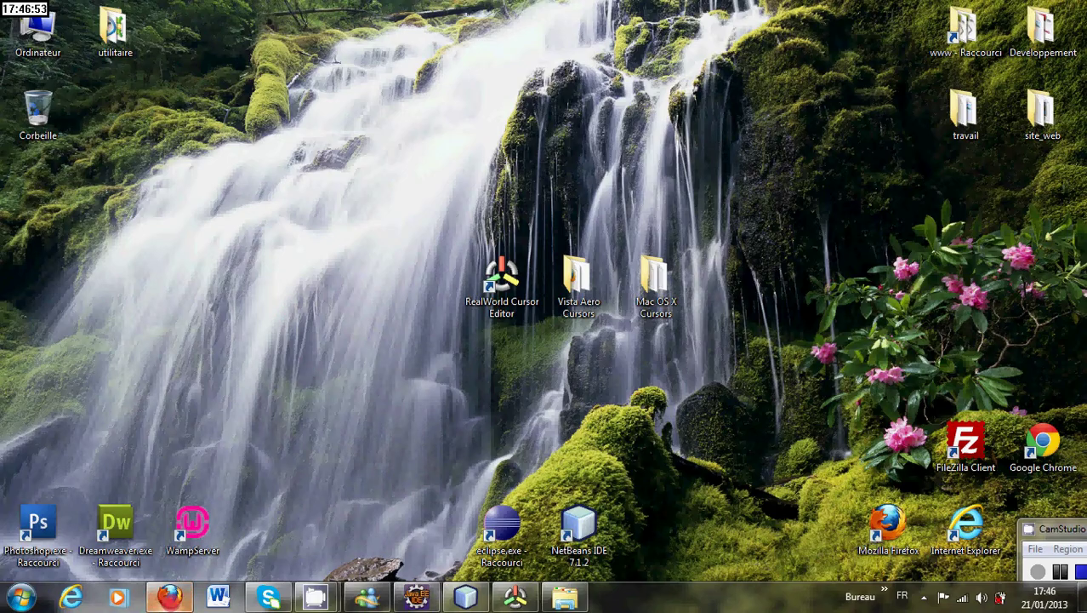
Step: View the RealWorld Graphics website in Firefox and minimize the browser
click(169, 597)
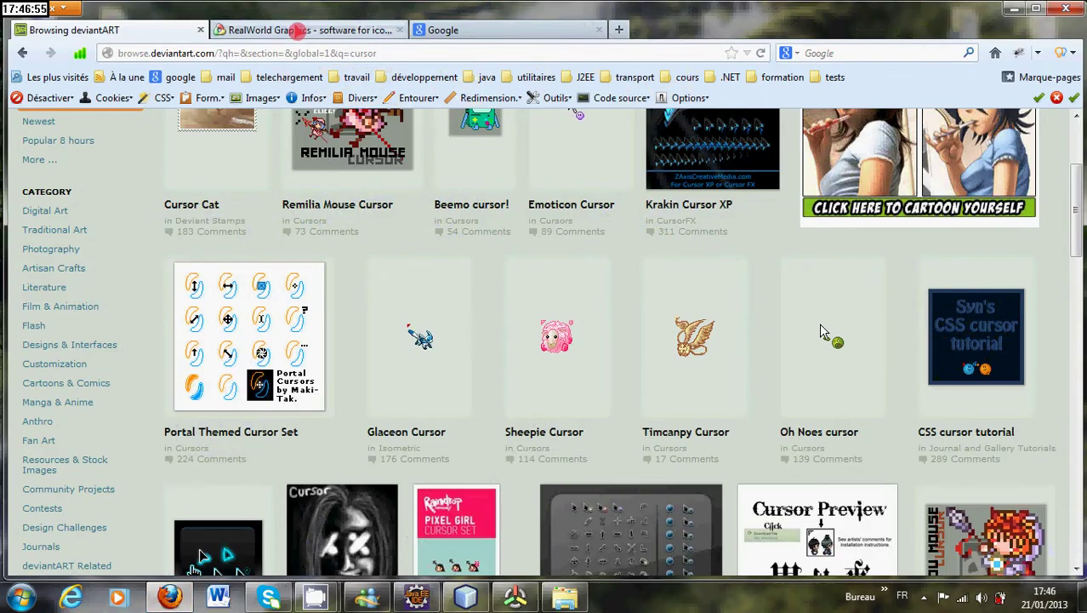
click(293, 32)
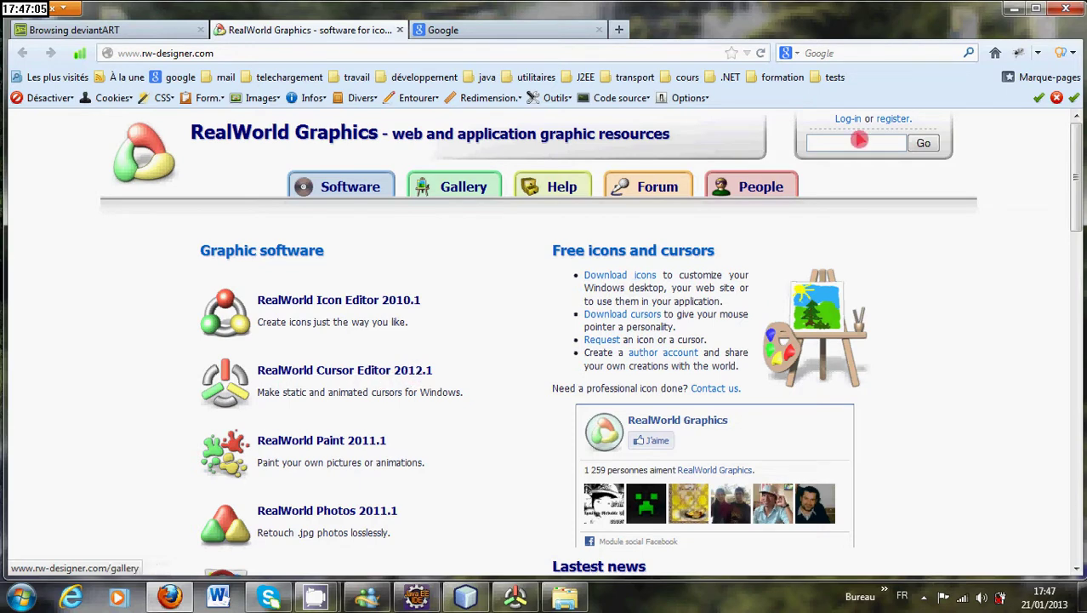
click(1014, 8)
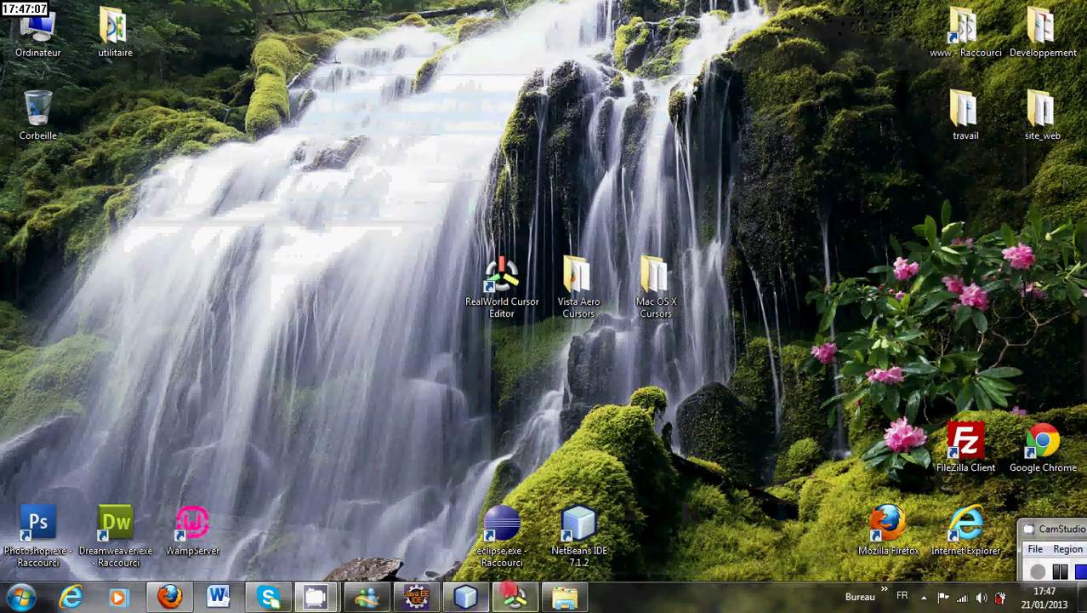
Step: Open RealWorld Cursor Editor and create a new mouse cursor with 32-bit color depth and the default 32px canvas
double_click(490, 290)
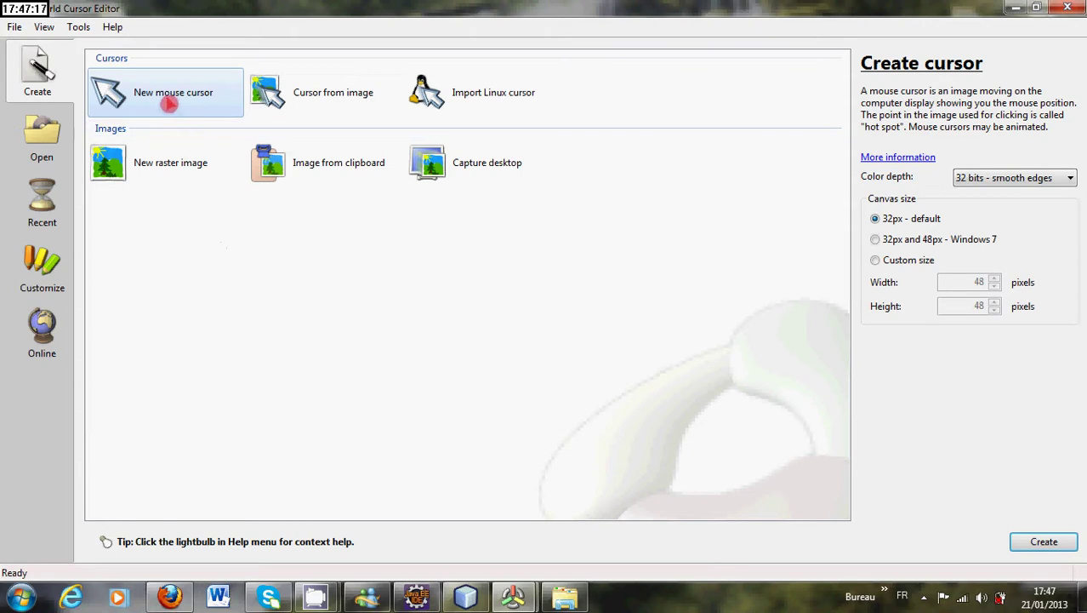
double_click(169, 102)
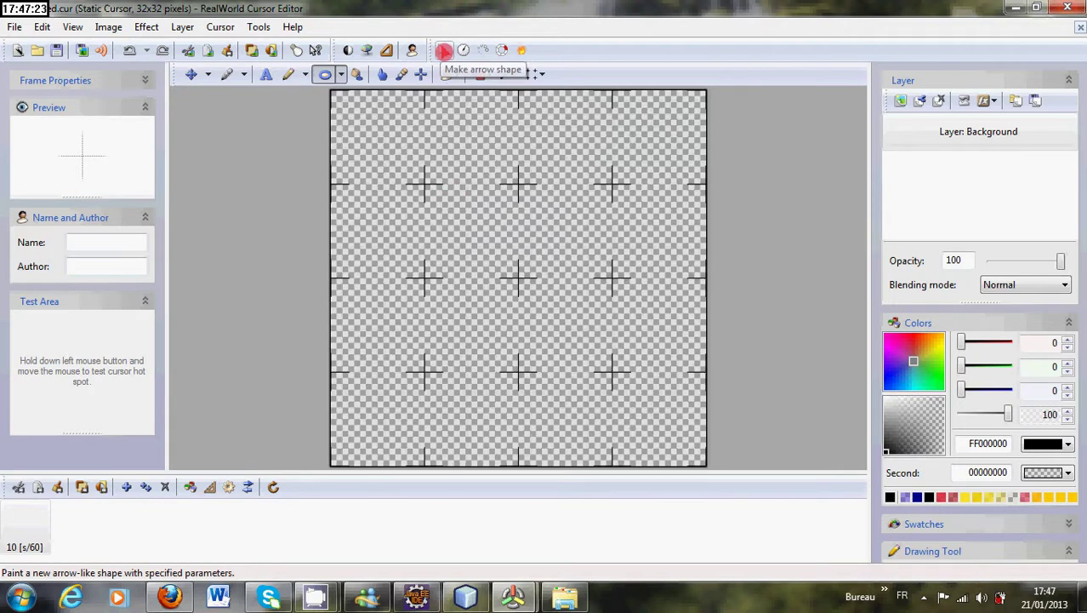
Step: Start a new arrow shape and set its outline, fill and secondary fill colors to black
click(443, 50)
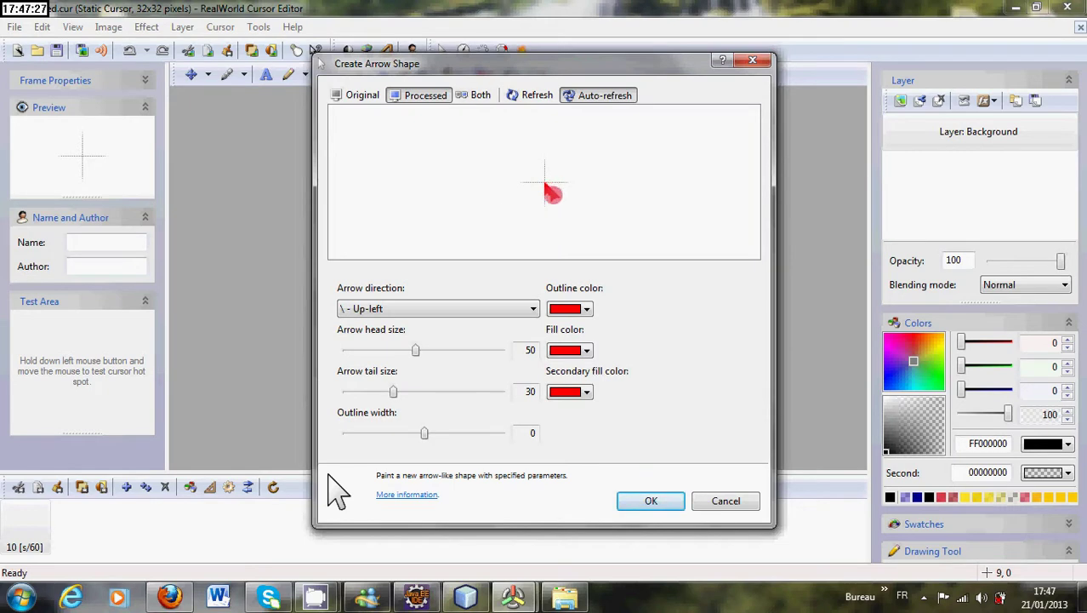
click(567, 309)
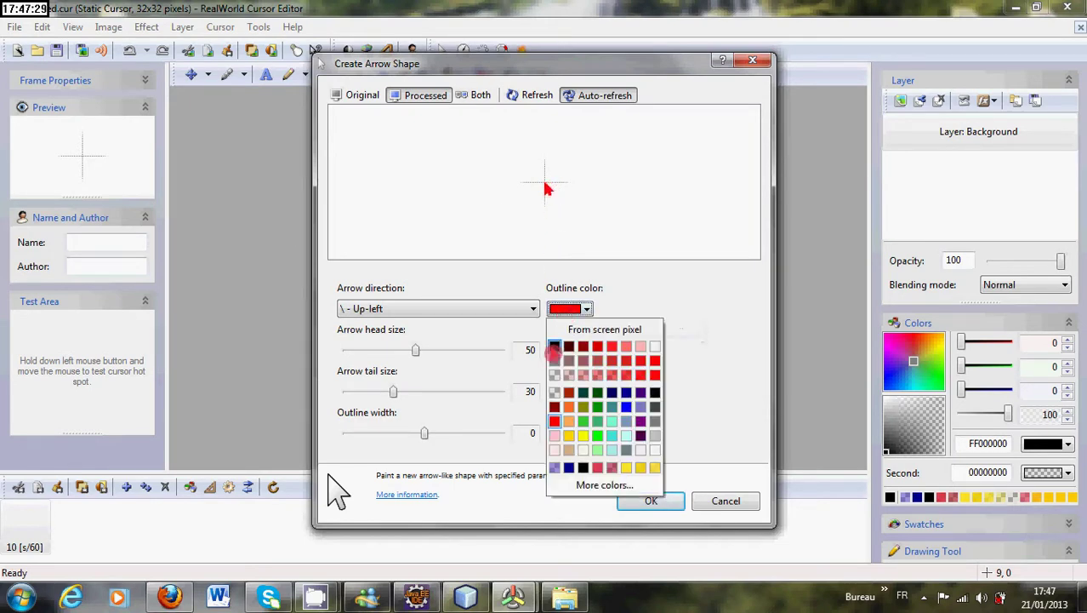
click(554, 346)
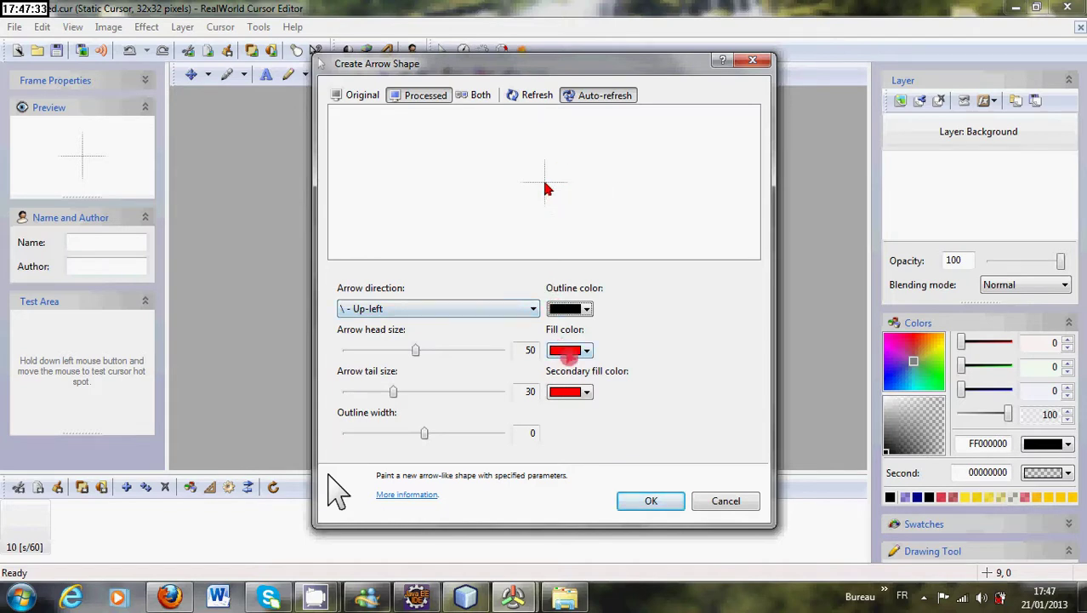
click(568, 350)
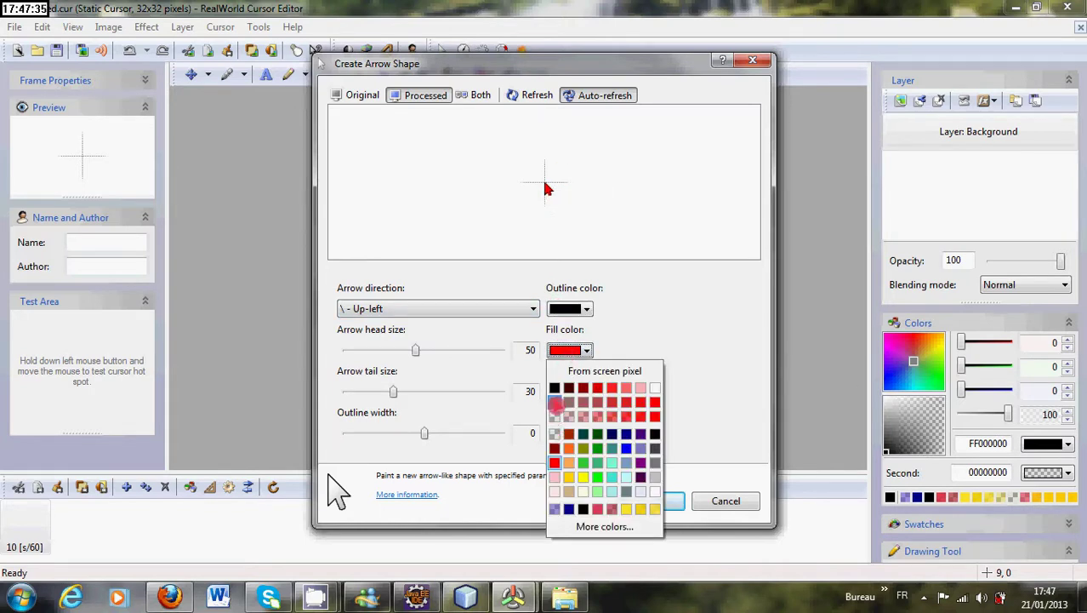
click(554, 389)
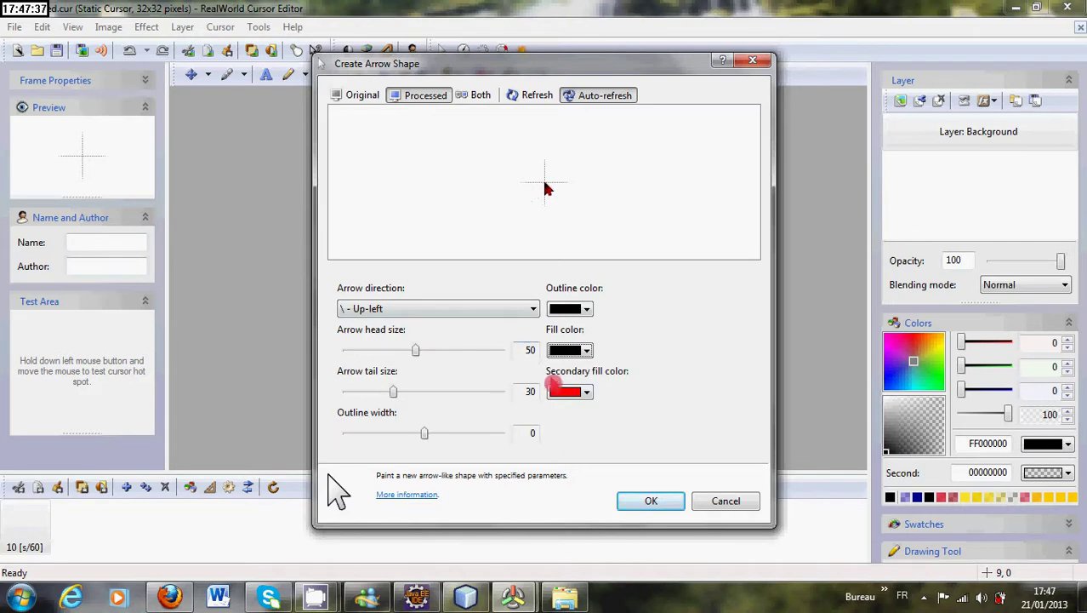
click(565, 391)
click(555, 431)
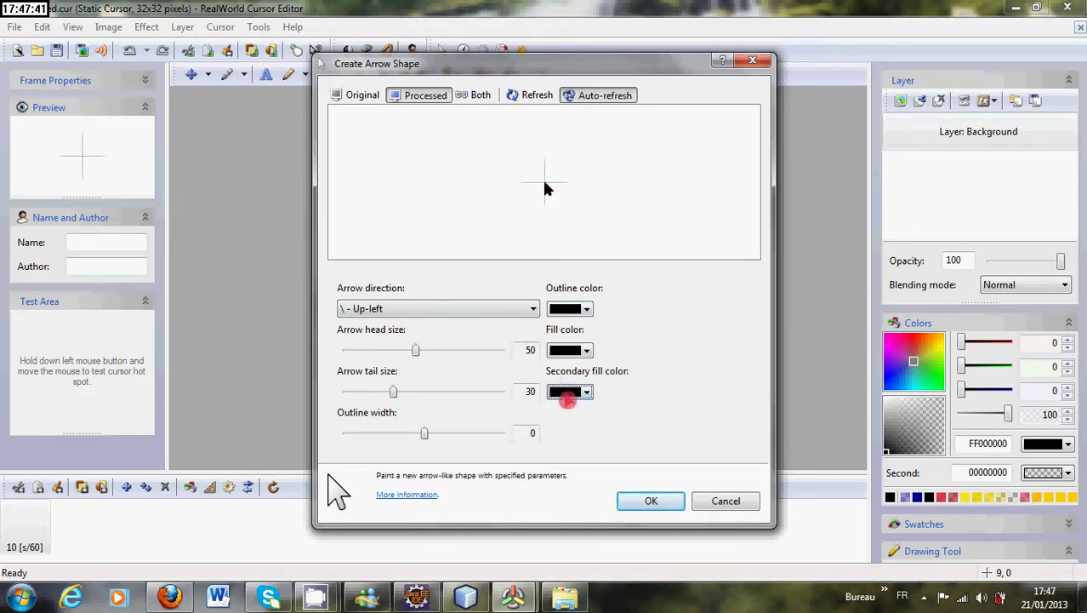
Step: Change the arrow's secondary fill, fill and outline colors to red
click(567, 390)
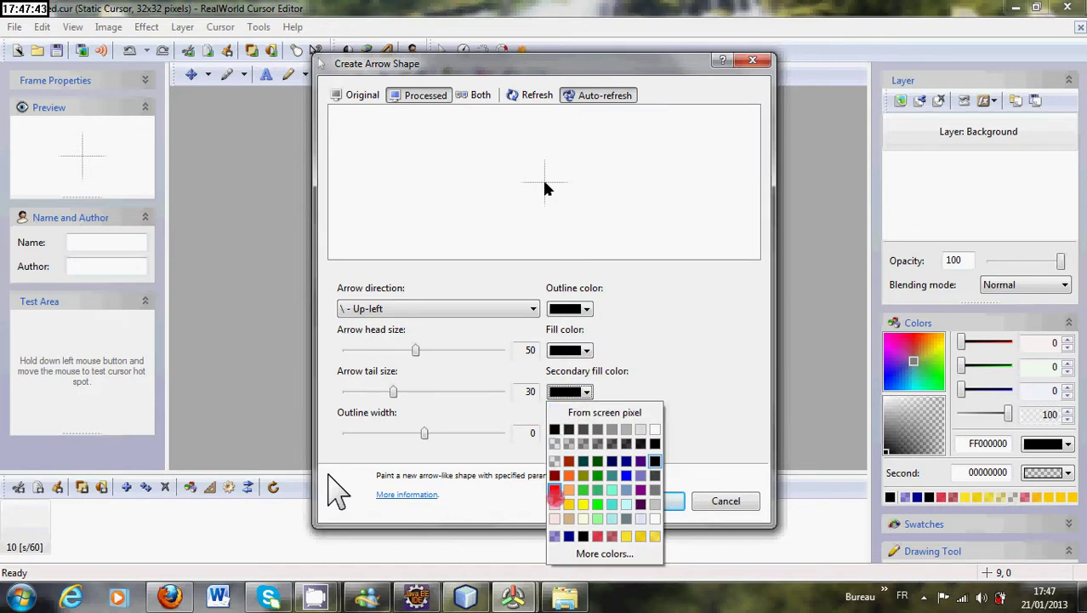
click(554, 490)
click(567, 350)
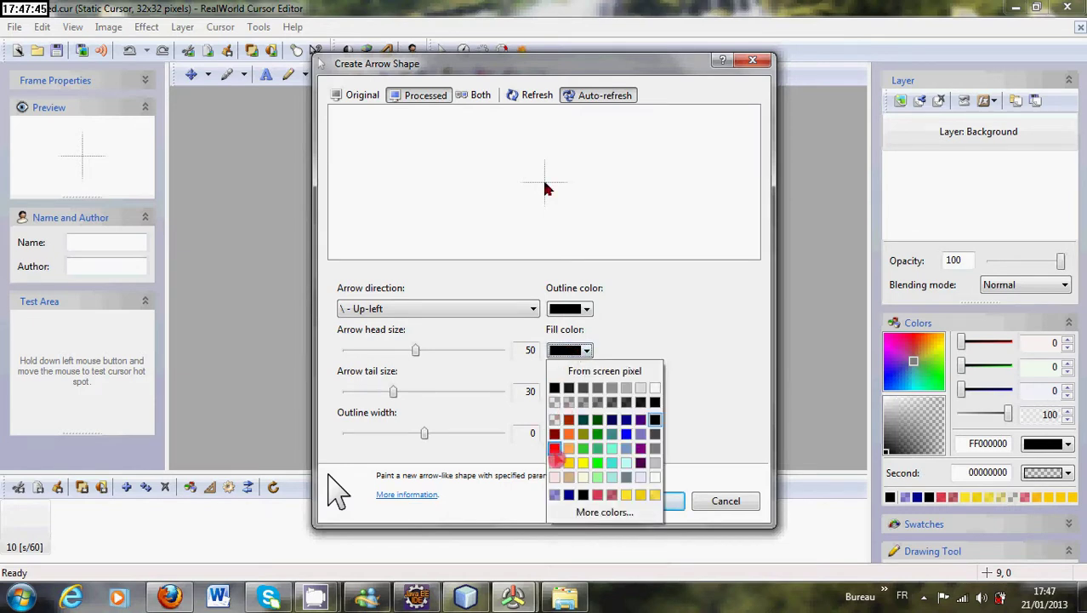
click(554, 448)
click(568, 309)
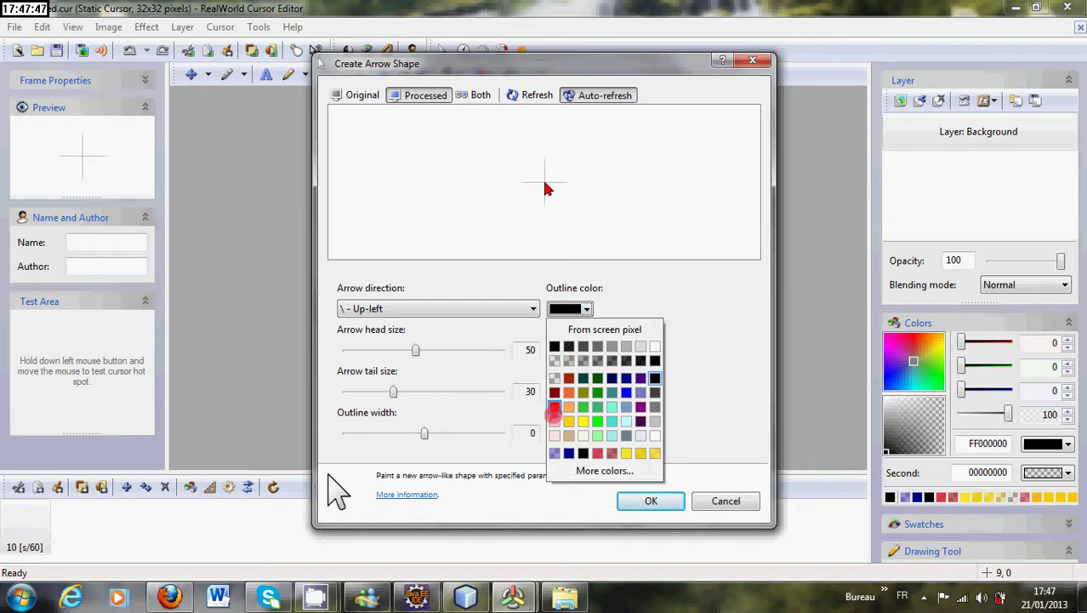
click(554, 409)
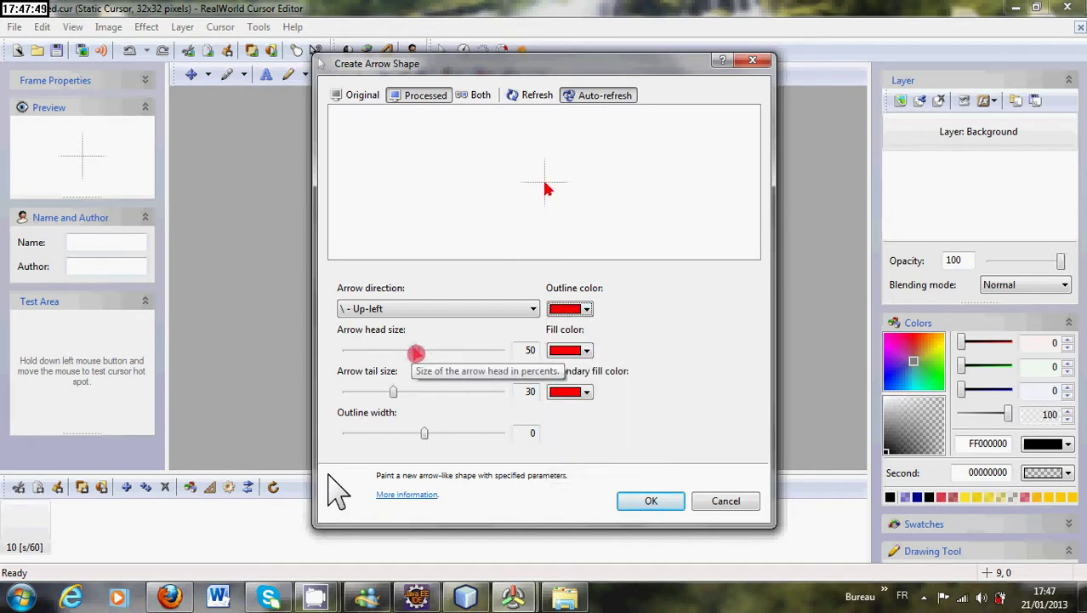
Step: Try the head size and outline width settings, set the arrow tail size to 43, and create the arrow
drag(416, 352, 449, 353)
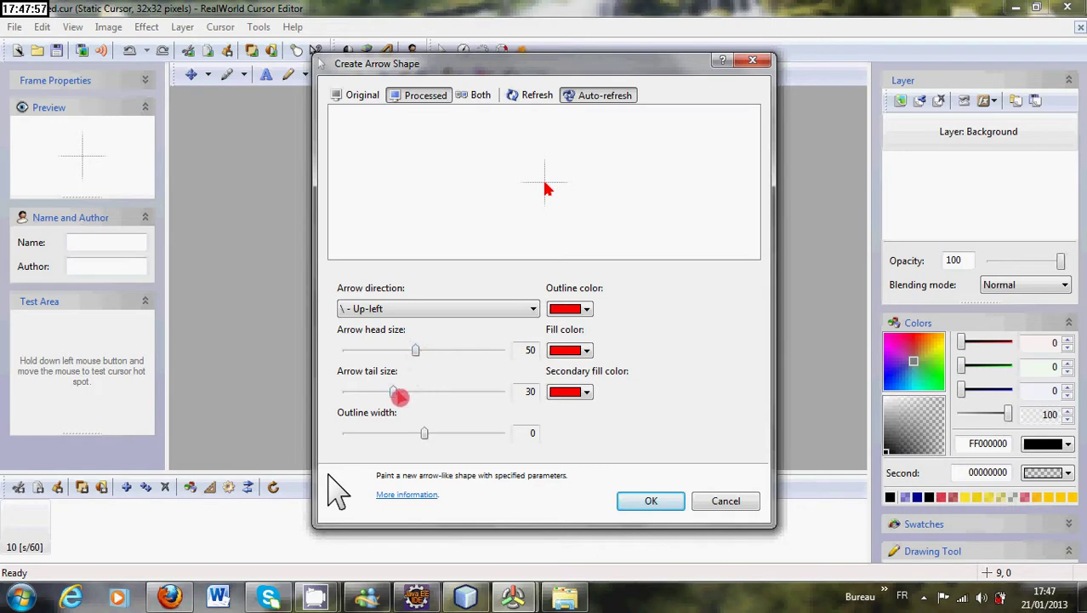
drag(393, 392, 435, 394)
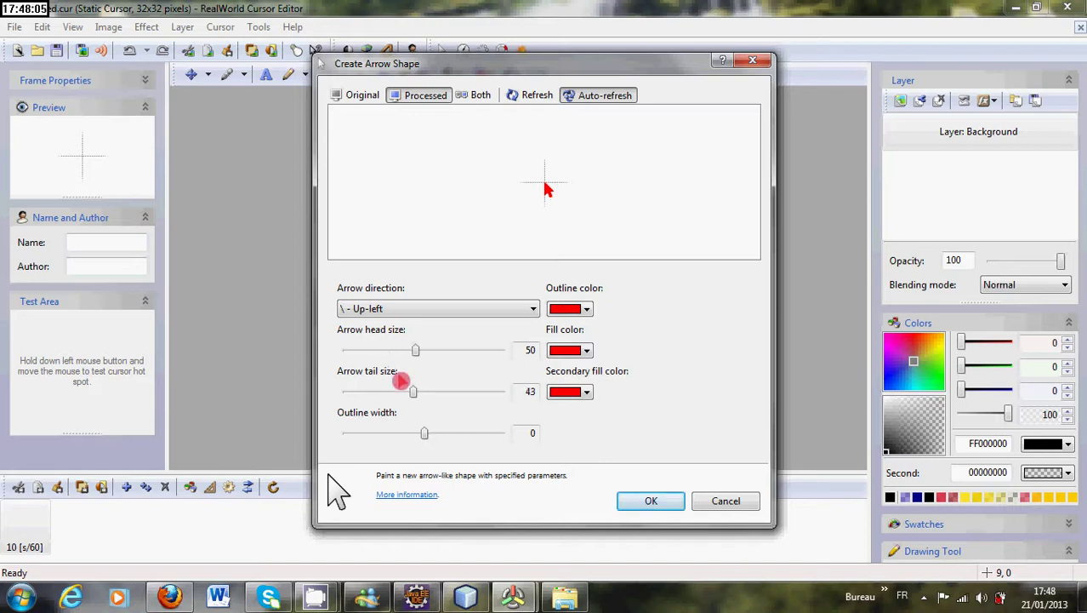
mouse_move(424, 434)
mouse_down()
mouse_move(497, 436)
mouse_move(433, 438)
mouse_up()
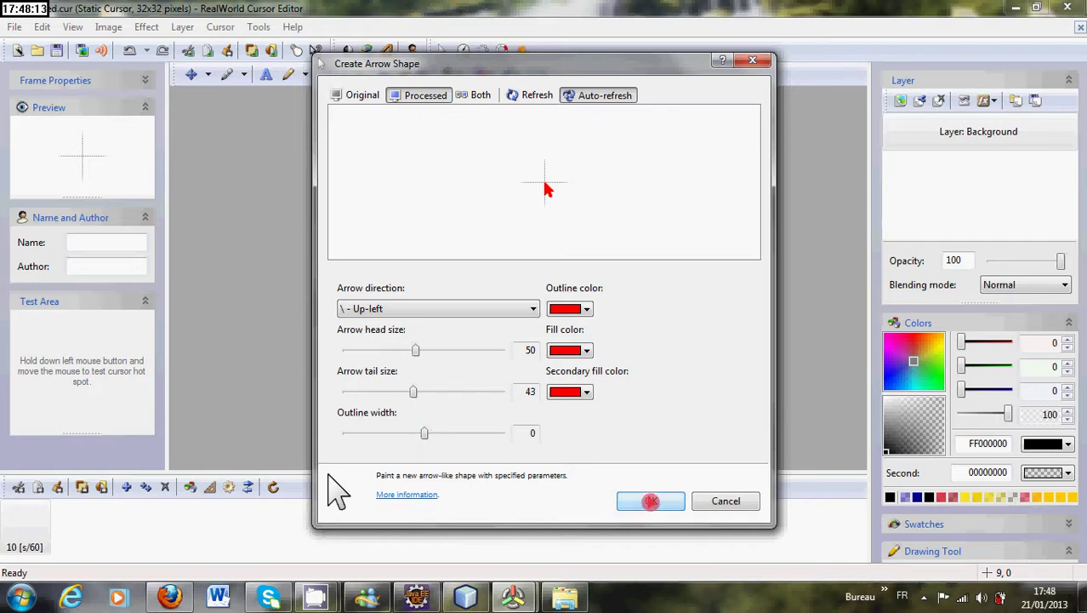
click(651, 501)
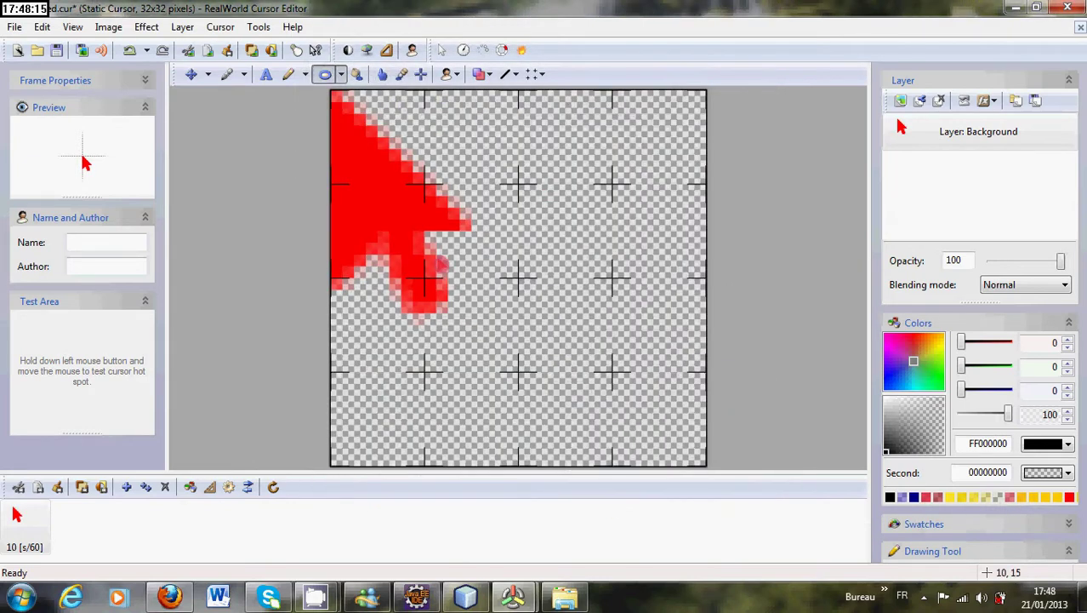
Step: Move the arrow to the middle of the canvas and place the cursor hot spot at the arrow's tip
click(194, 76)
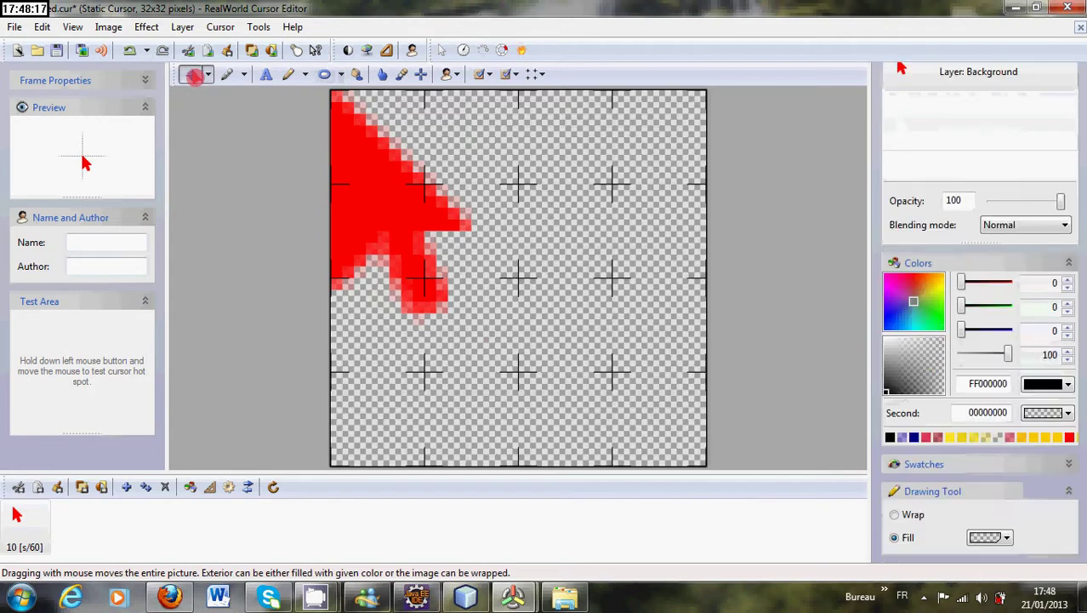
click(208, 74)
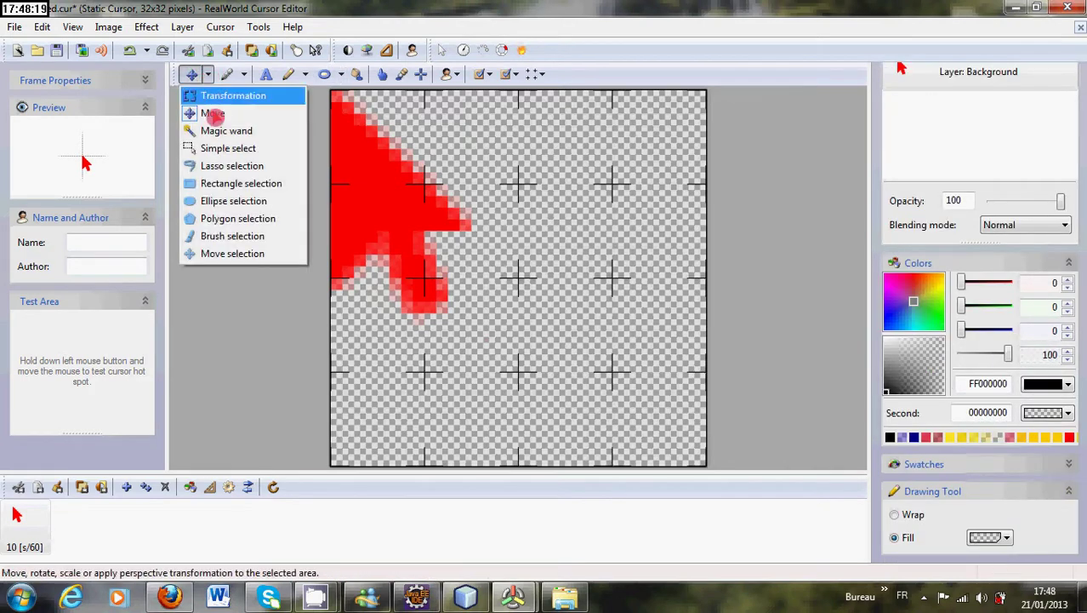
click(213, 116)
drag(377, 206, 460, 271)
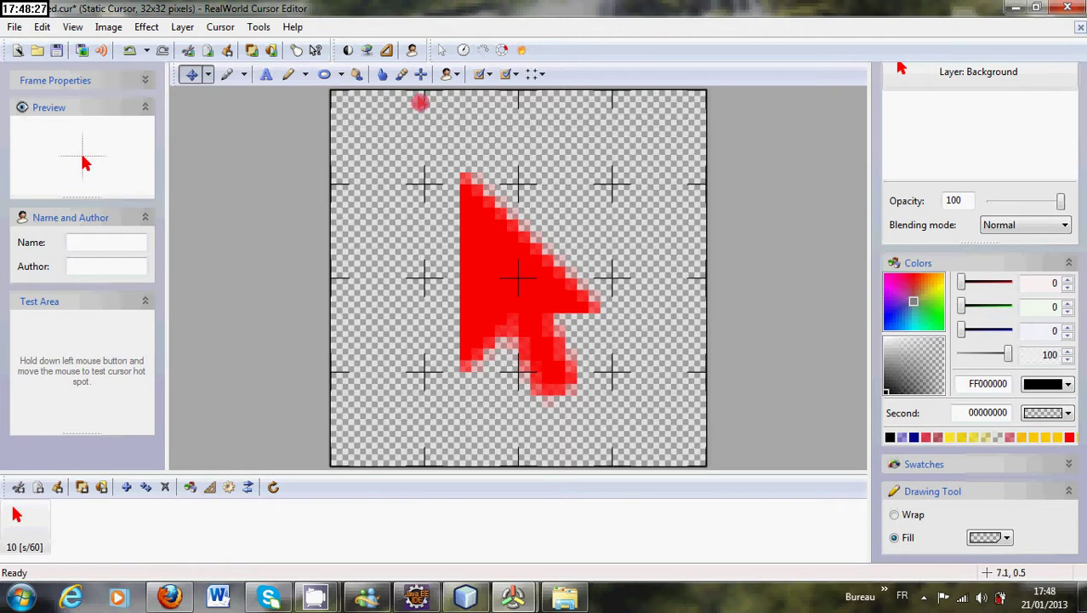
click(421, 75)
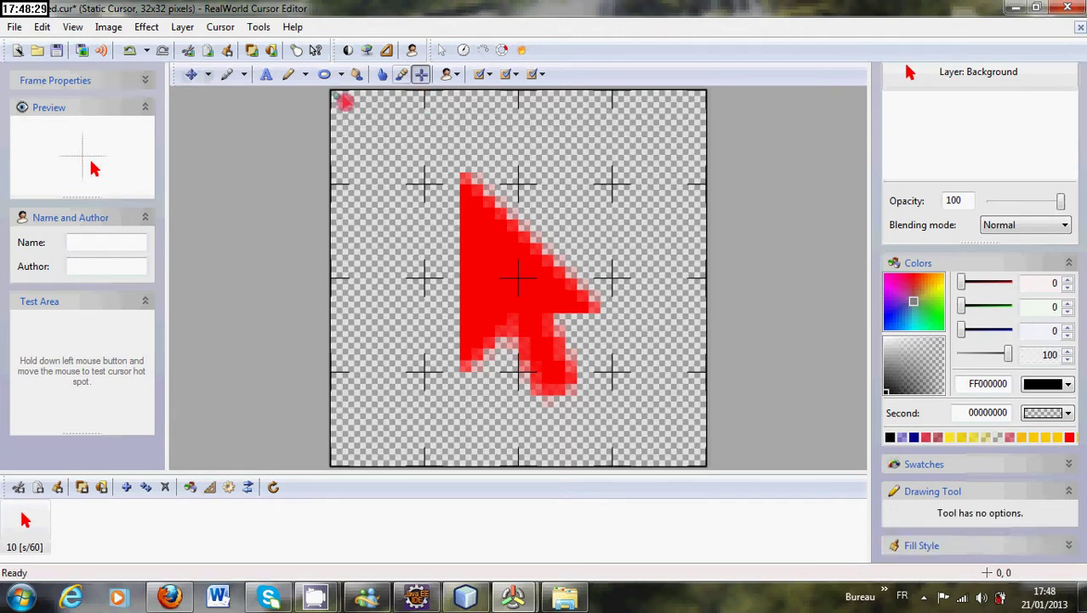
drag(341, 102, 453, 166)
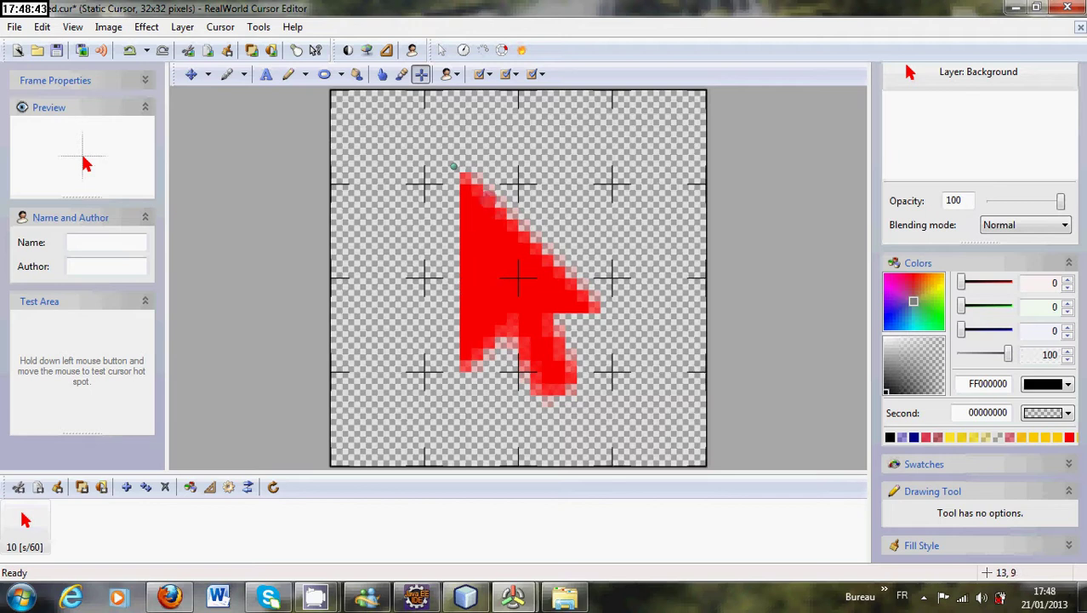
Step: Draw a triangular polygon over the left part of the arrow, starting at its tip, and color it blue (FF0109FE)
click(340, 75)
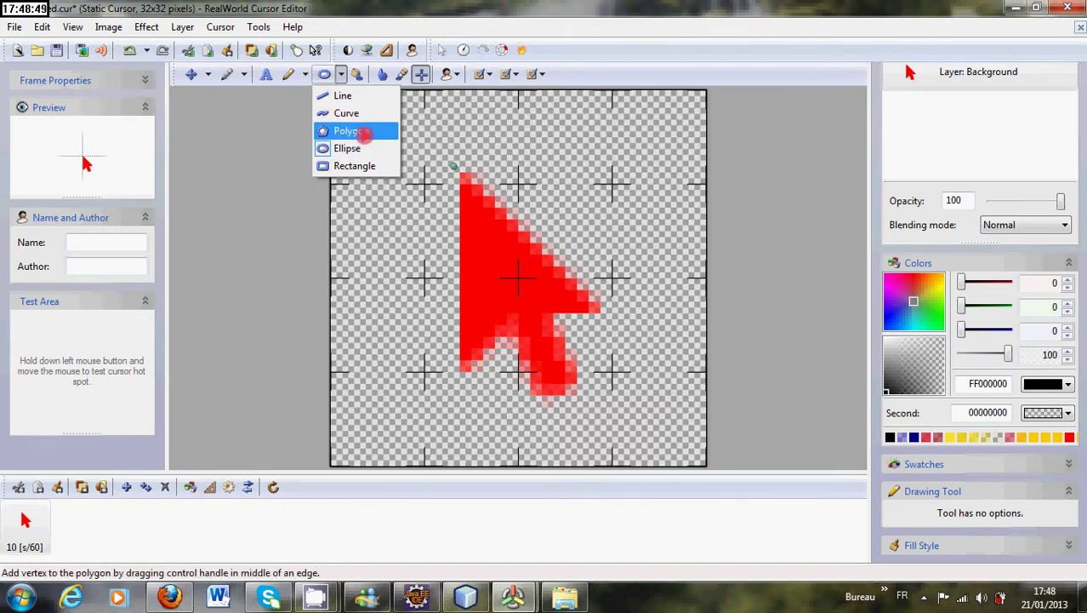
click(360, 132)
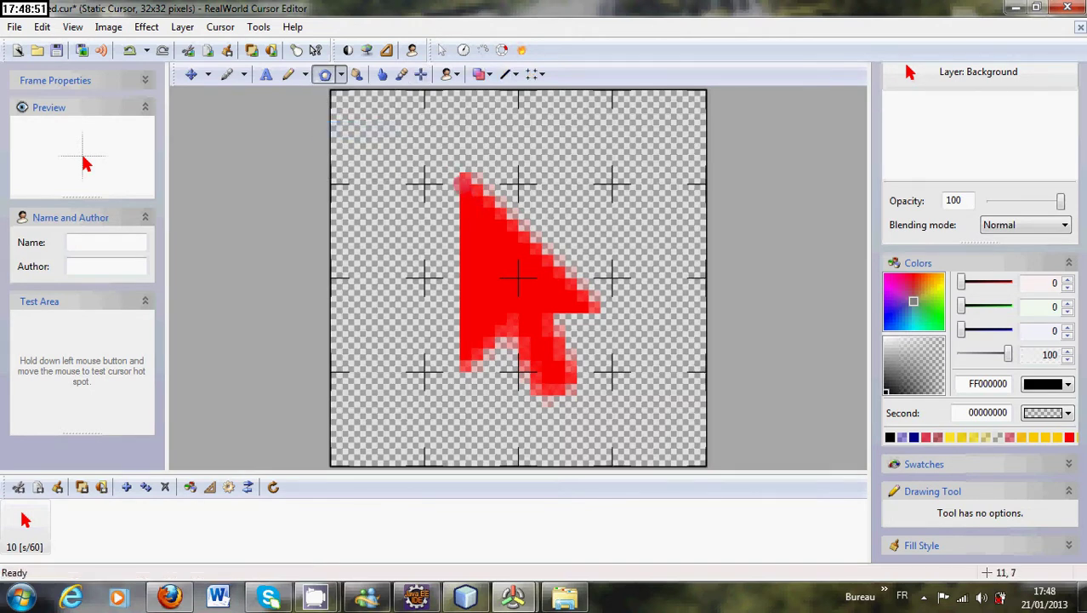
drag(465, 177, 530, 324)
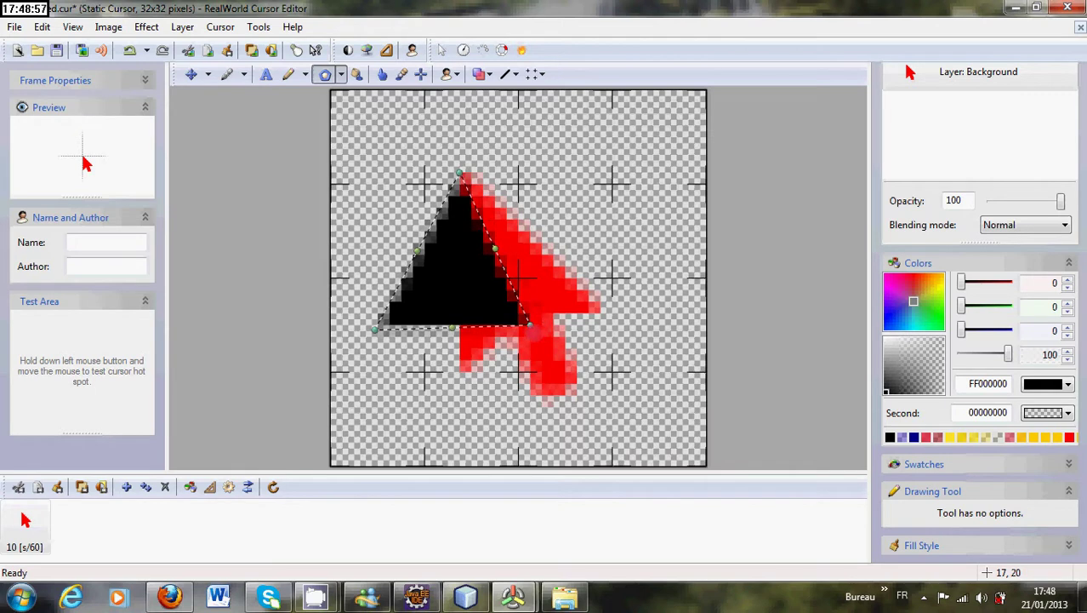
drag(375, 332, 459, 336)
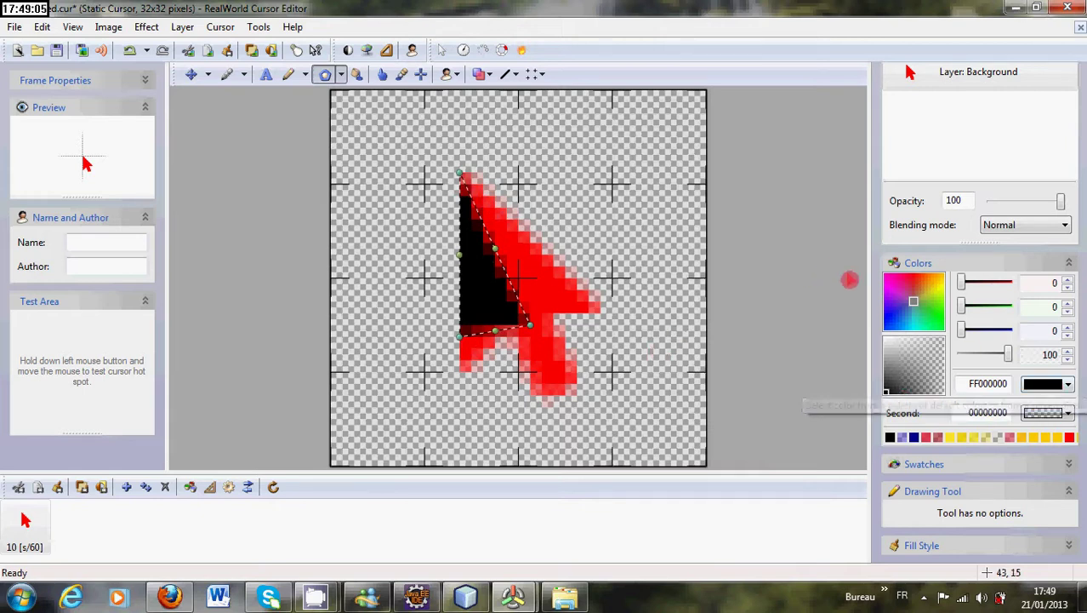
click(910, 316)
drag(910, 317, 866, 331)
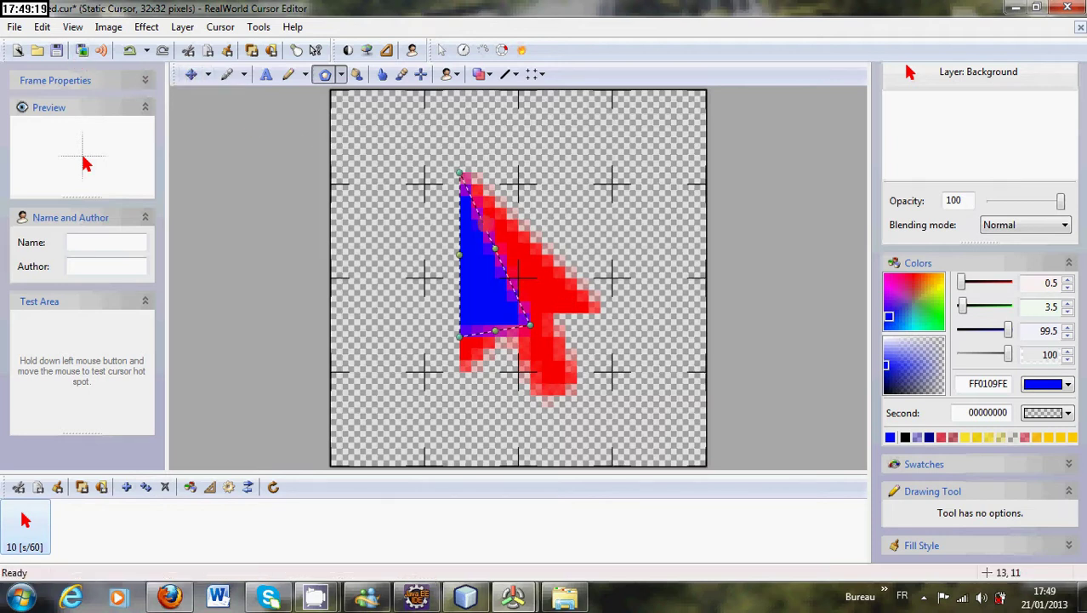
Step: Draw a circle of about 26 x 26 pixels covering the arrow and color it semi-transparent green (8F00C232)
click(342, 77)
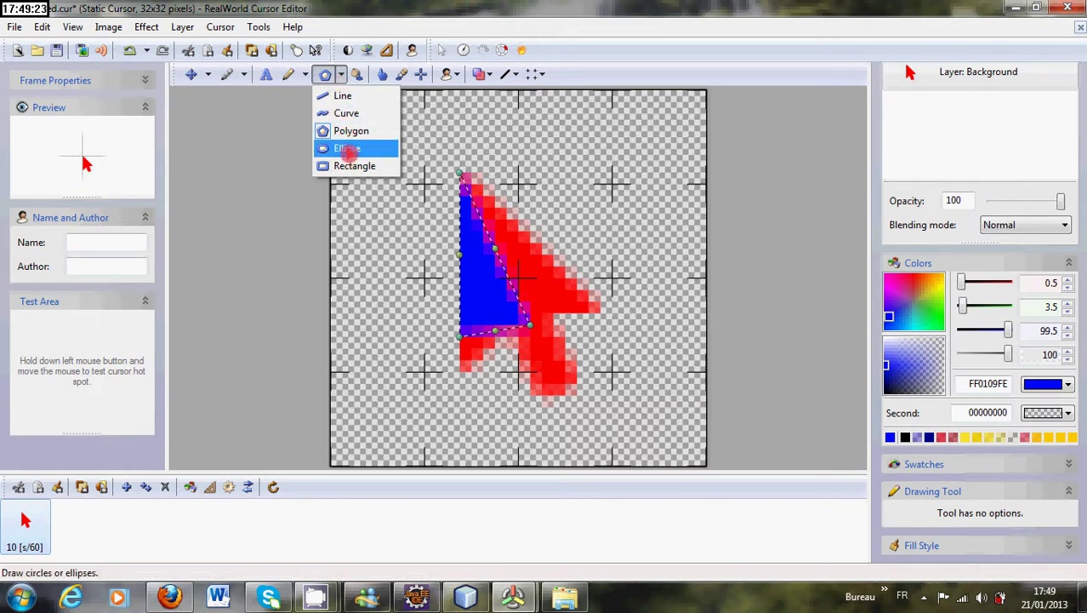
click(347, 150)
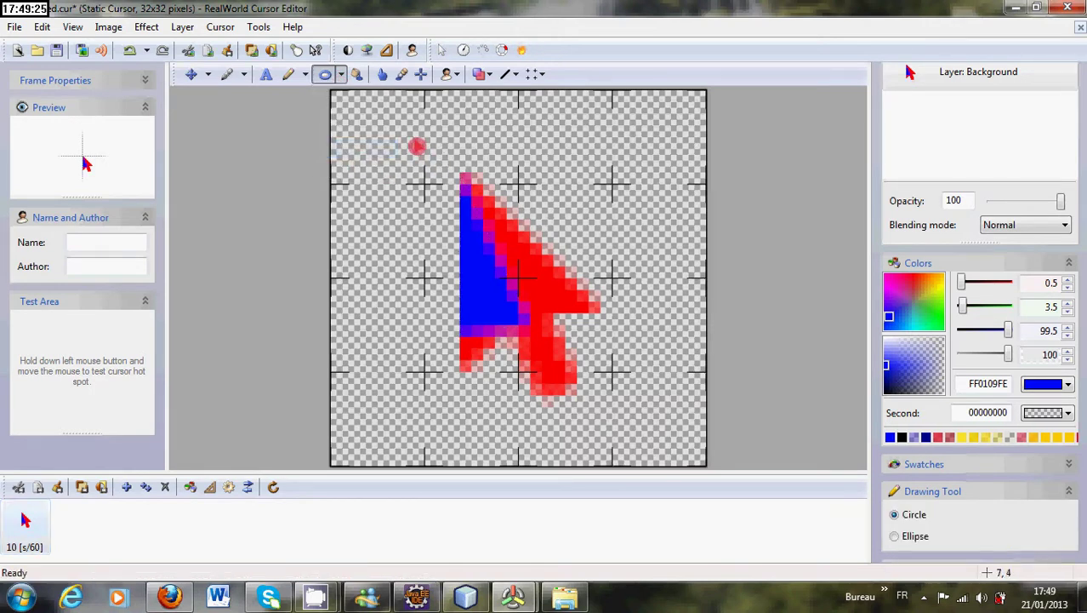
drag(415, 139, 549, 327)
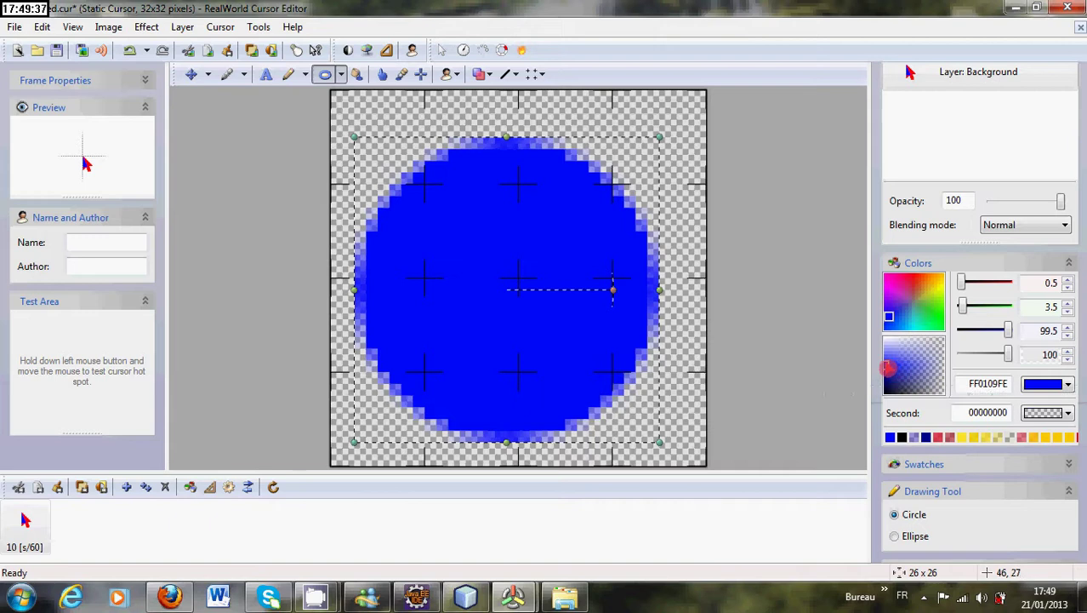
mouse_move(888, 320)
mouse_down()
mouse_move(908, 280)
mouse_move(891, 296)
mouse_move(934, 321)
mouse_up()
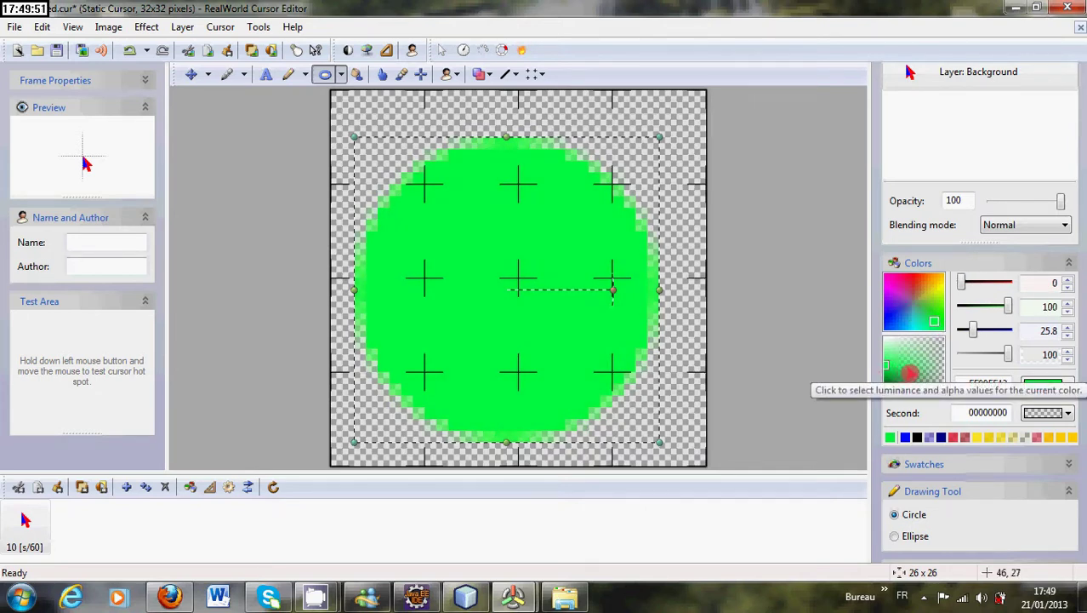
click(901, 366)
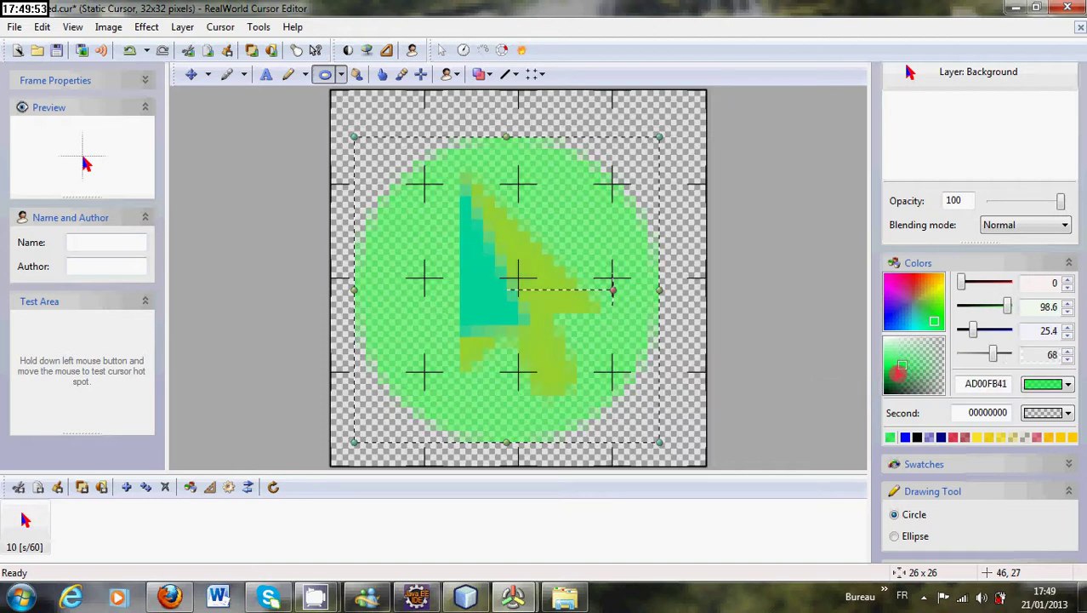
drag(902, 367, 919, 381)
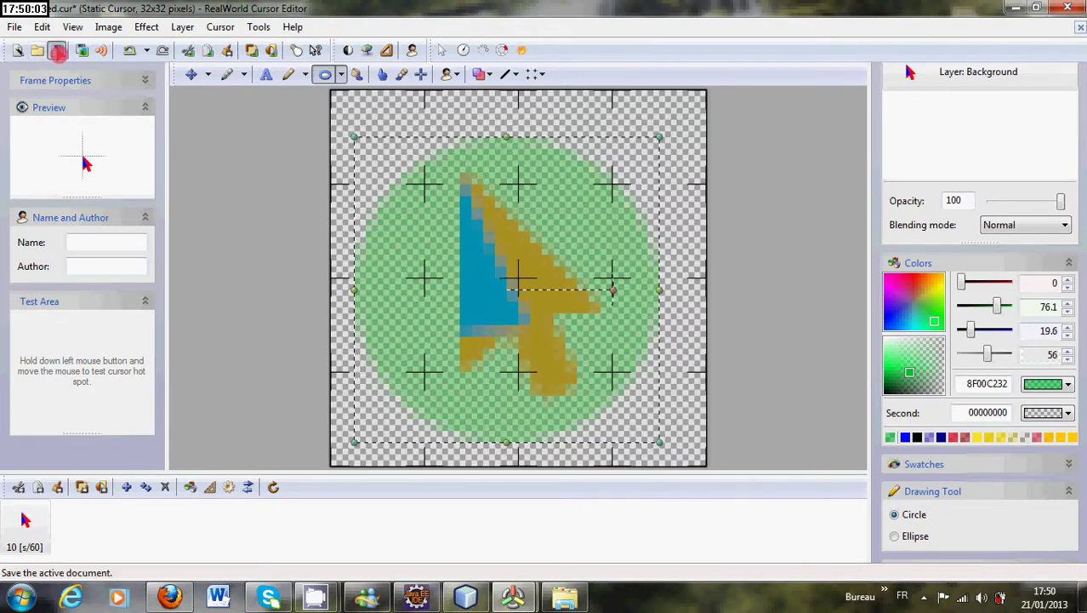
Step: Save the cursor as rvb.cur in the curseur folder inside Developpement on the desktop (Bureau)
click(56, 50)
click(518, 387)
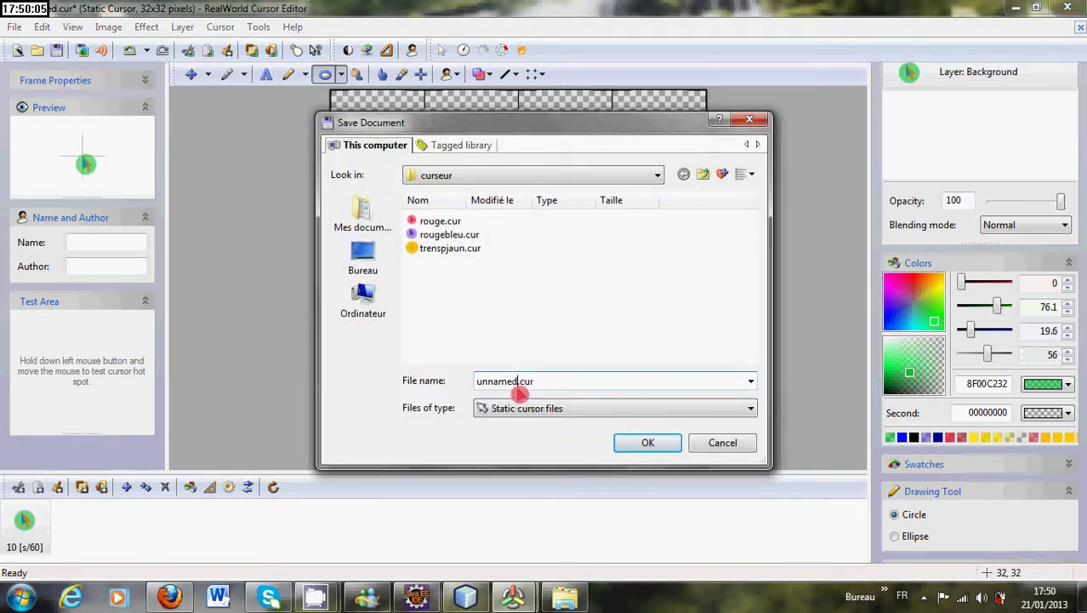
drag(522, 388, 470, 390)
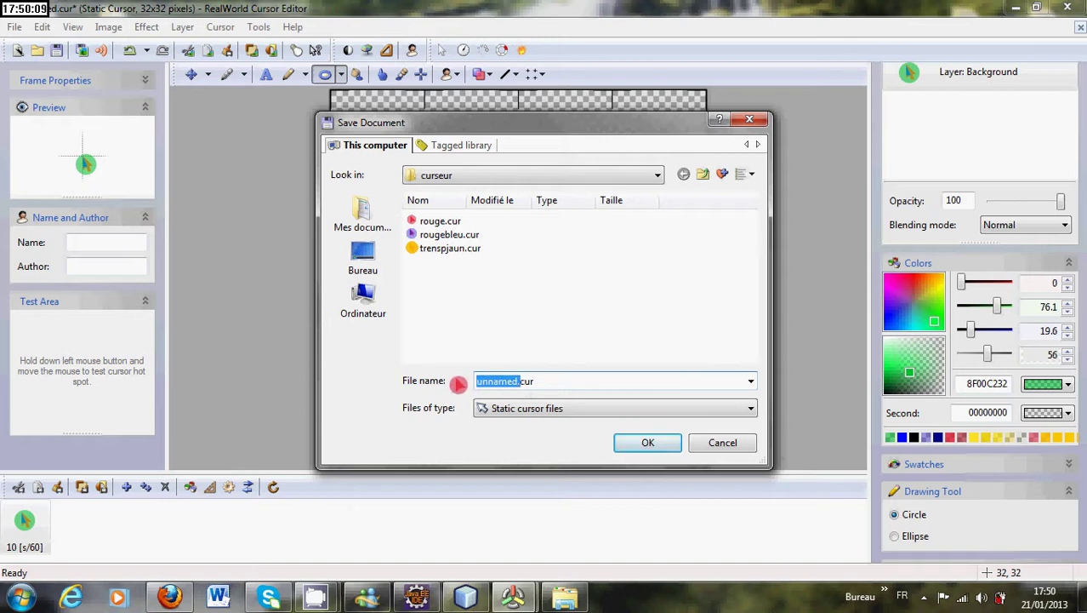
text(rvb)
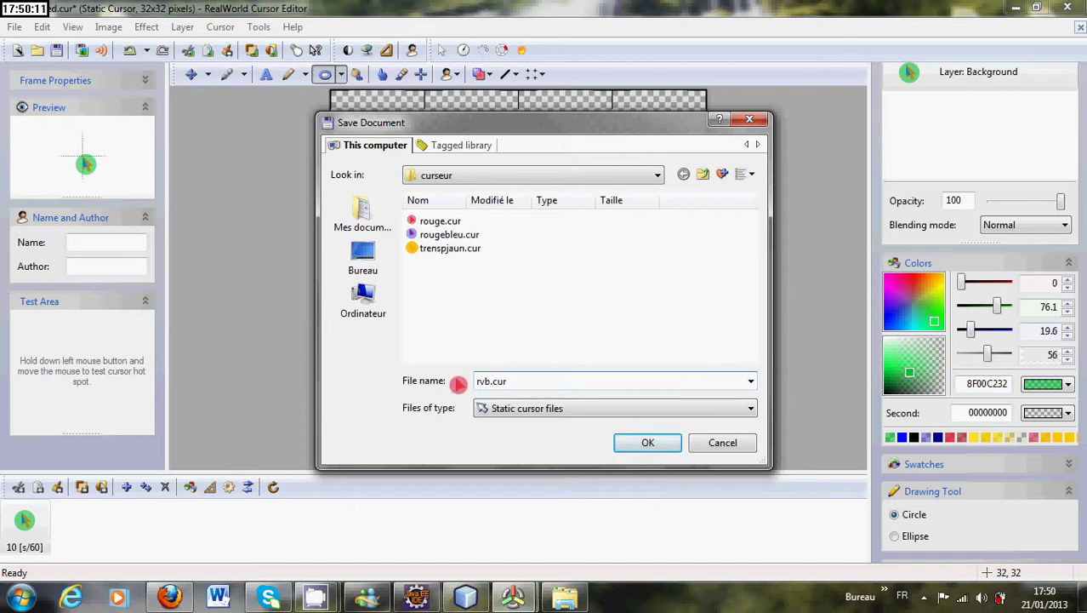
click(650, 444)
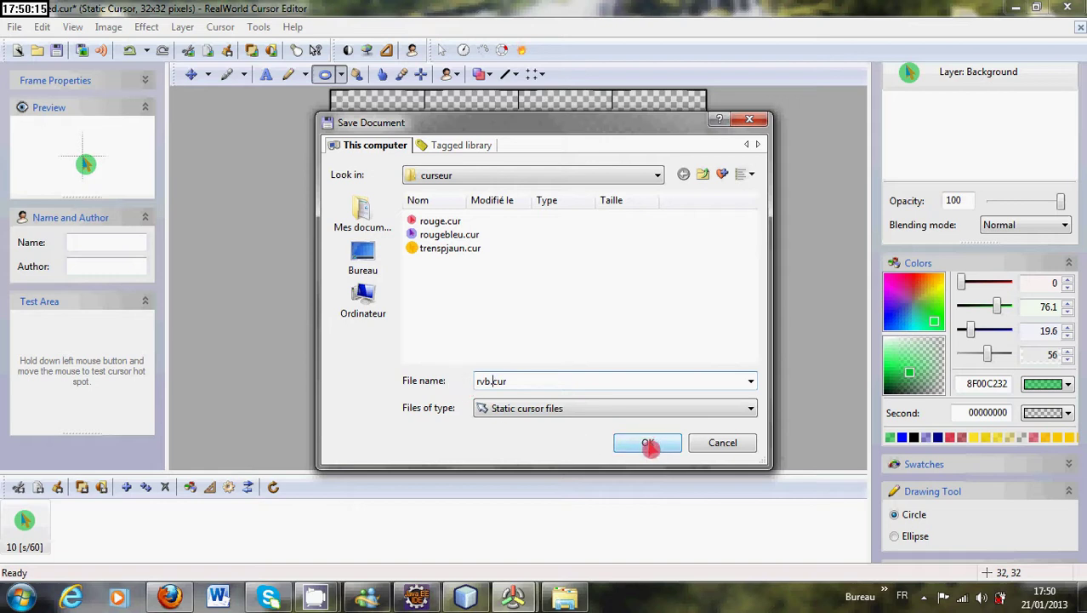
click(361, 254)
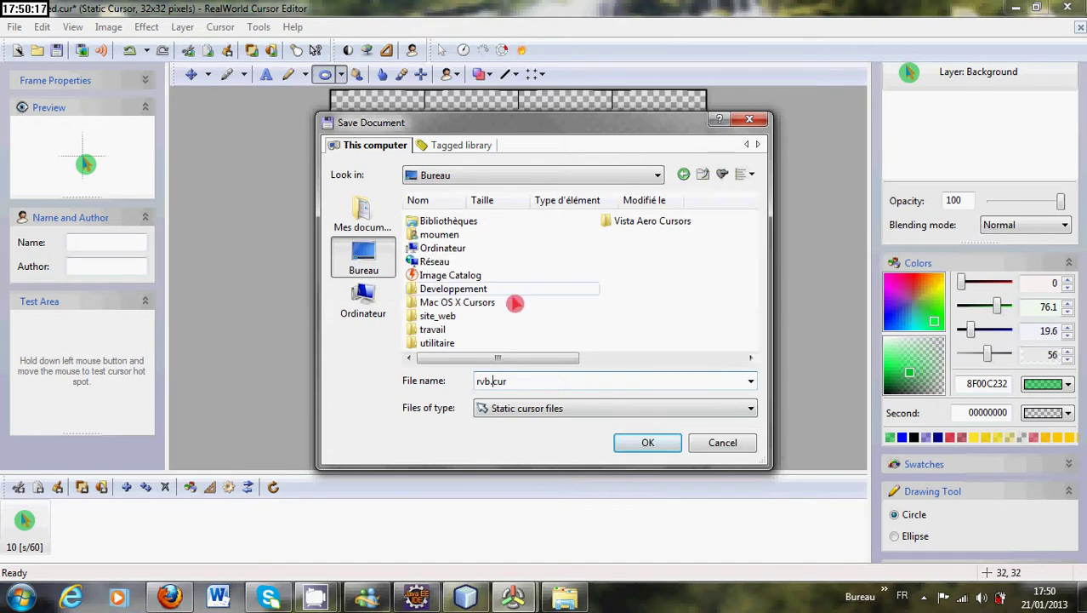
double_click(495, 290)
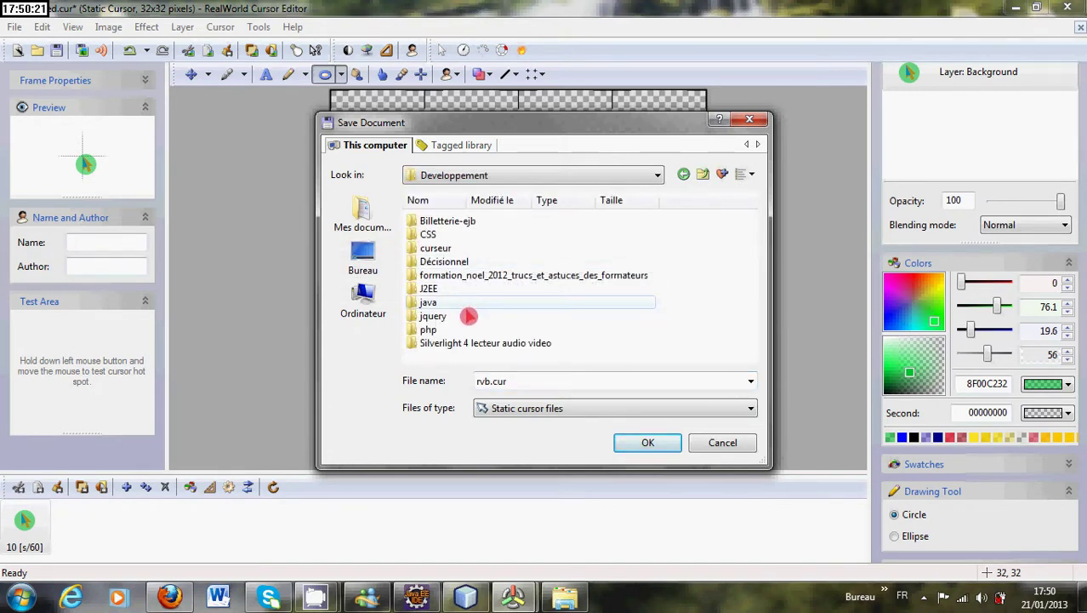
double_click(455, 247)
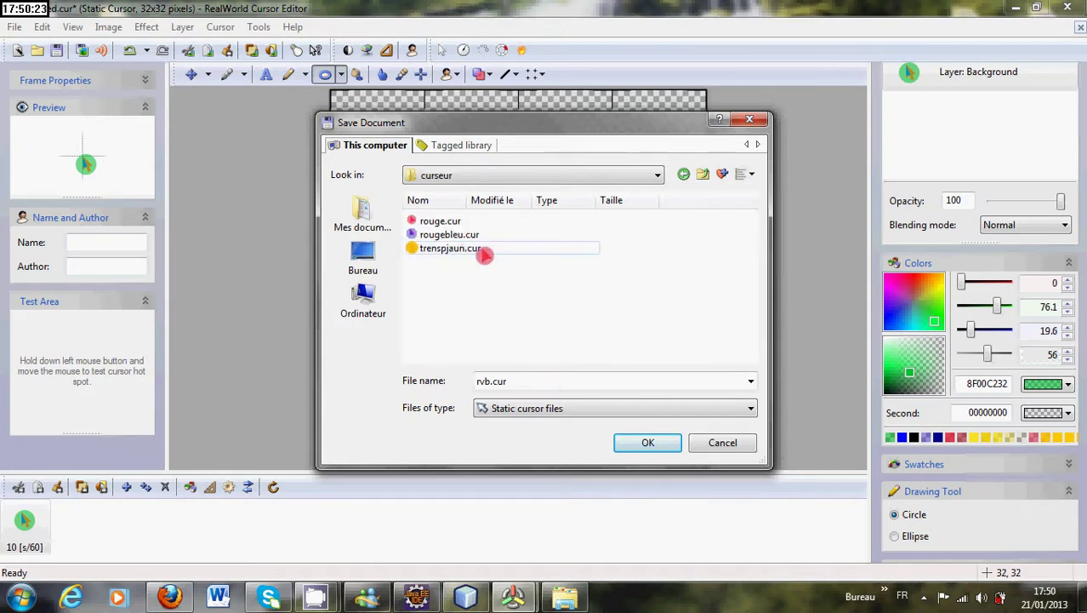
click(648, 444)
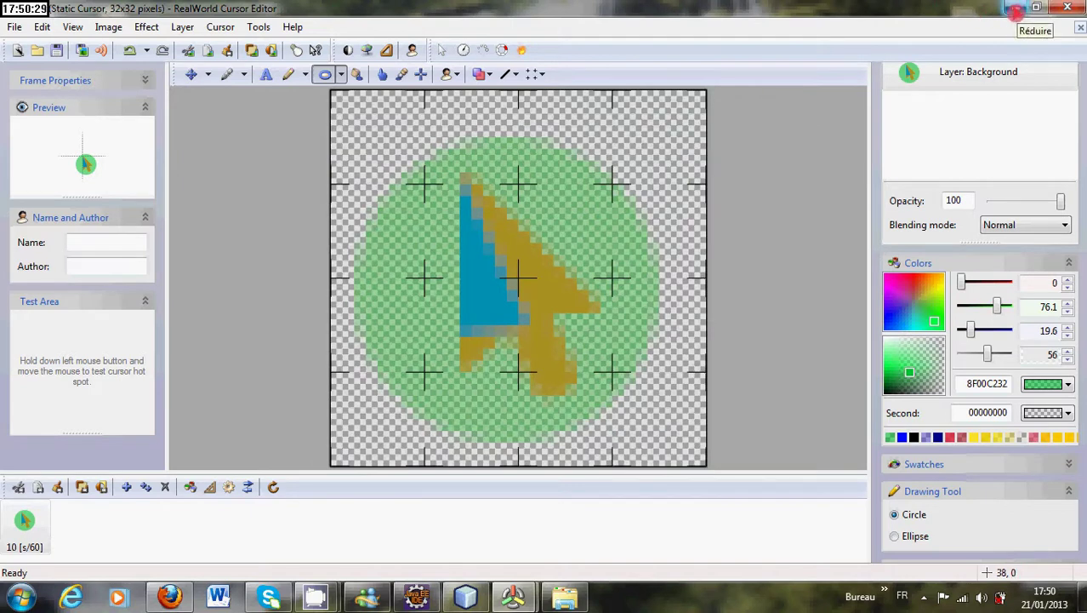
Step: Minimize the cursor editor and open the mouse pointer settings from the Windows desktop personalization
click(1068, 8)
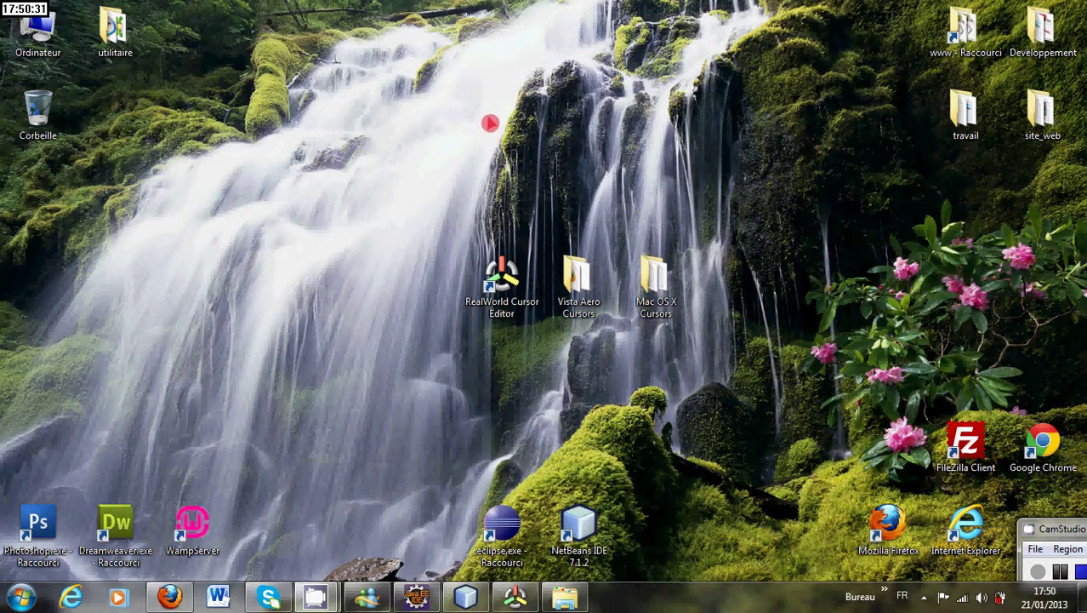
right_click(490, 123)
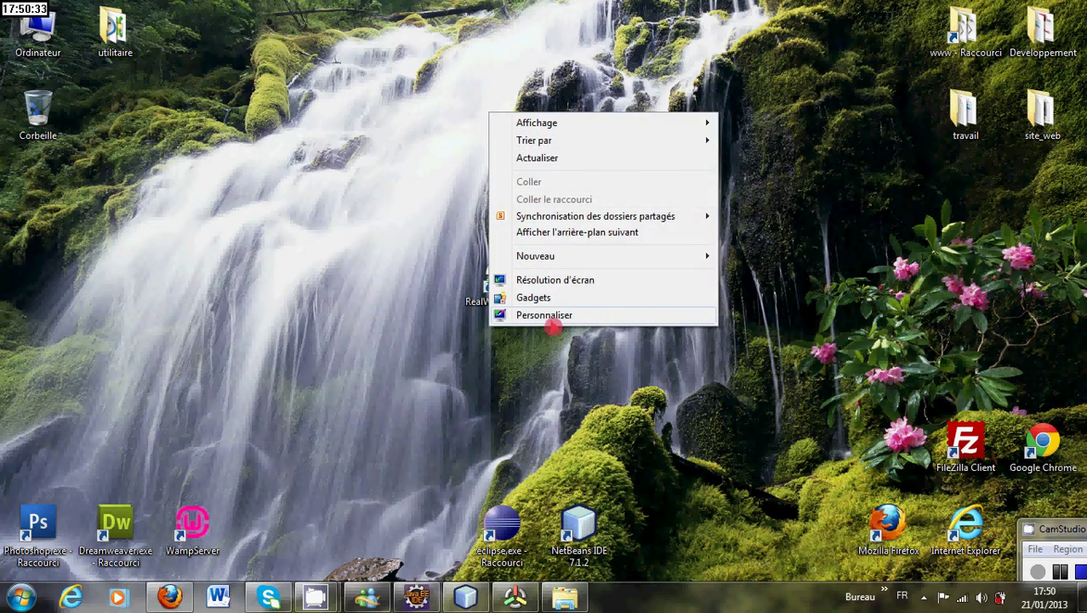
click(549, 316)
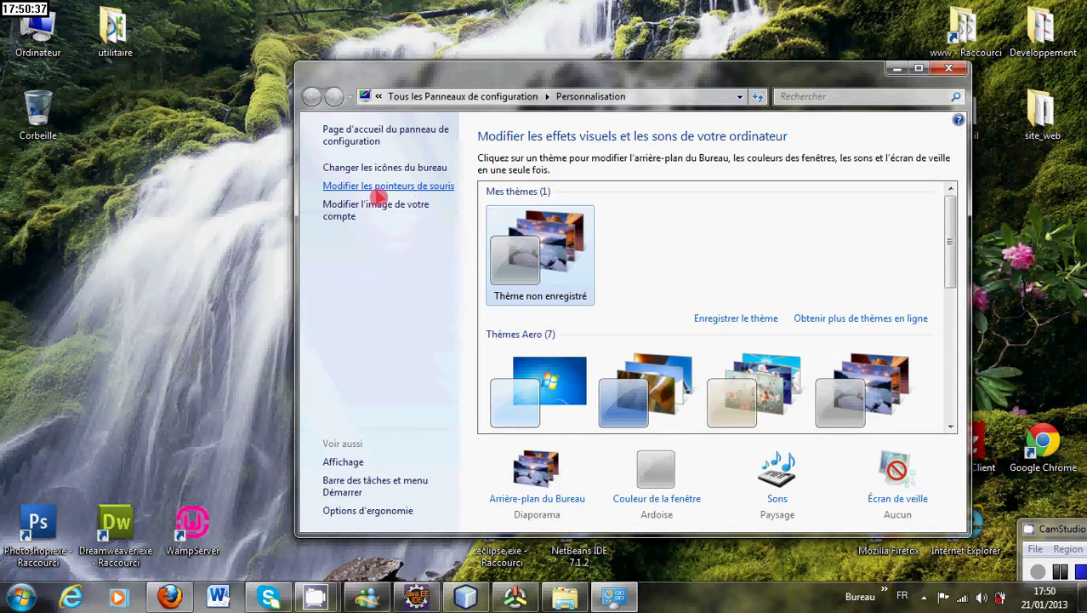
click(417, 186)
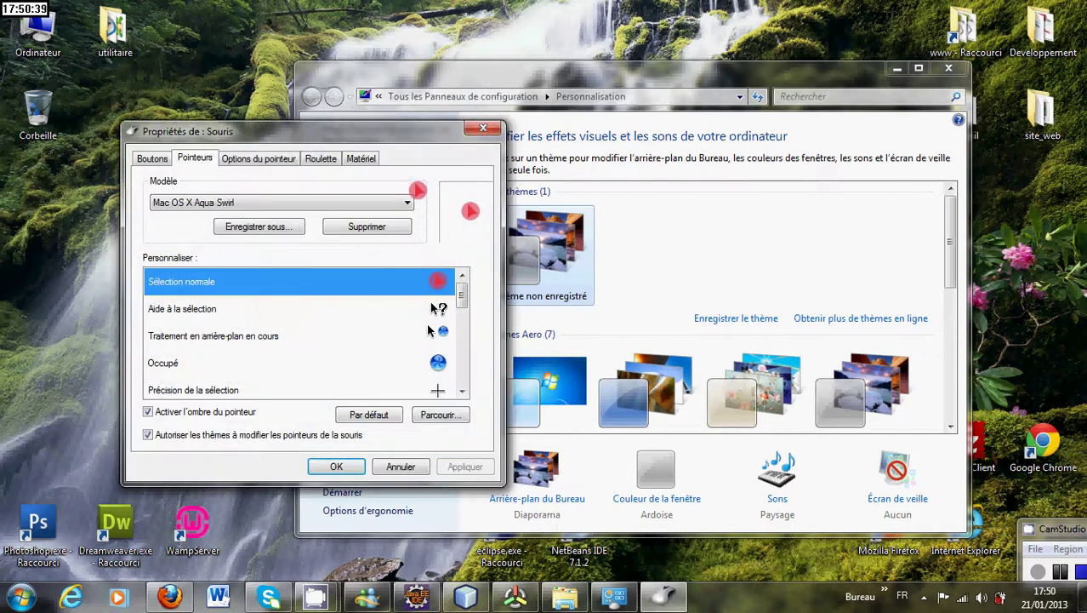
Step: Assign rvb.cur from the curseur folder to the normal selection pointer (Sélection normale) and apply it, replacing the current pointer scheme
click(439, 416)
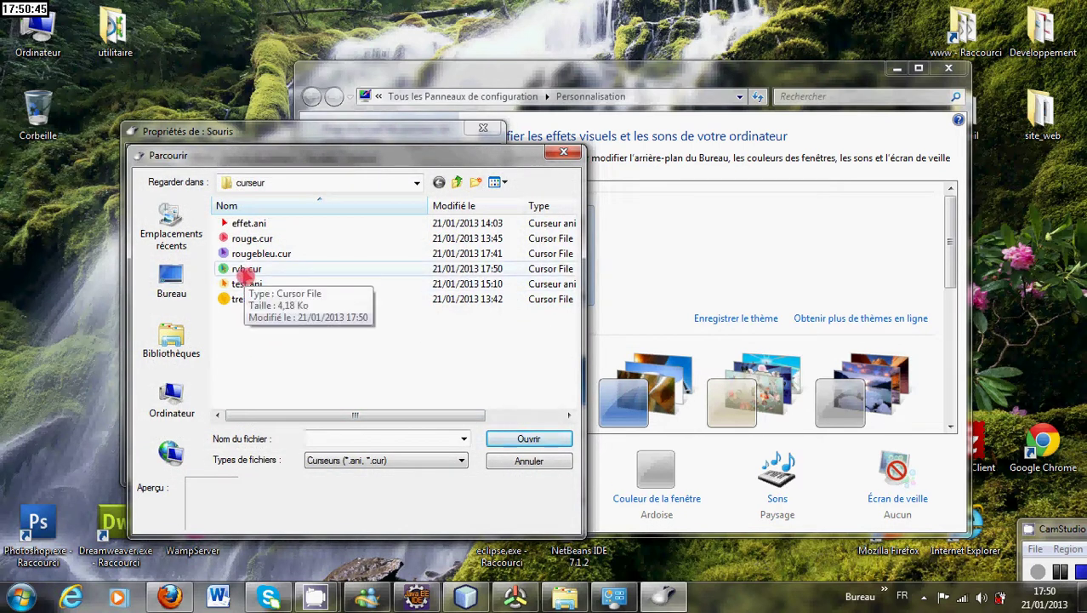
double_click(246, 269)
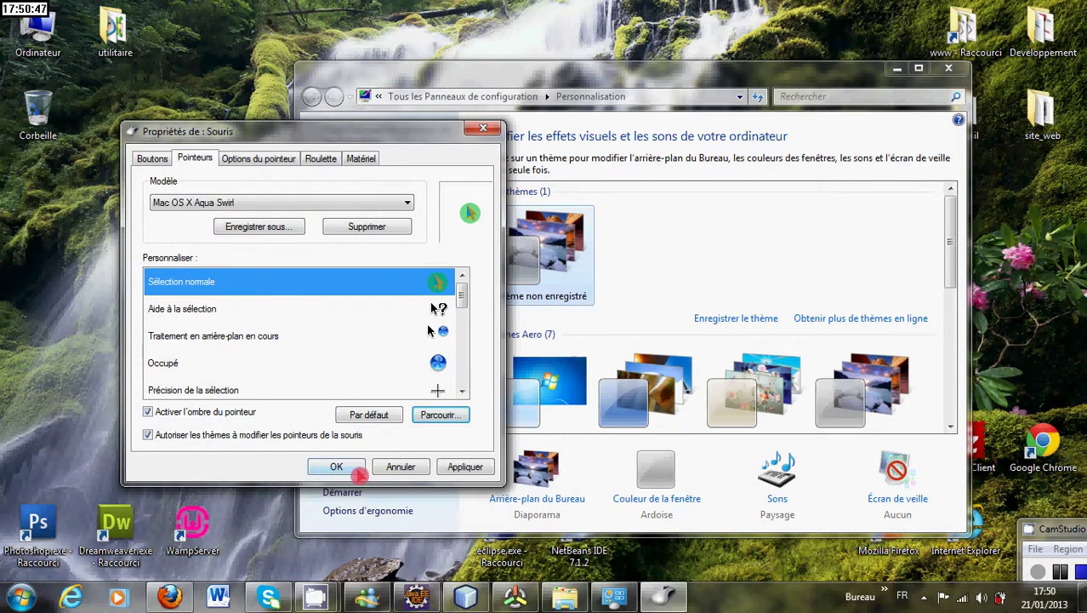
click(466, 467)
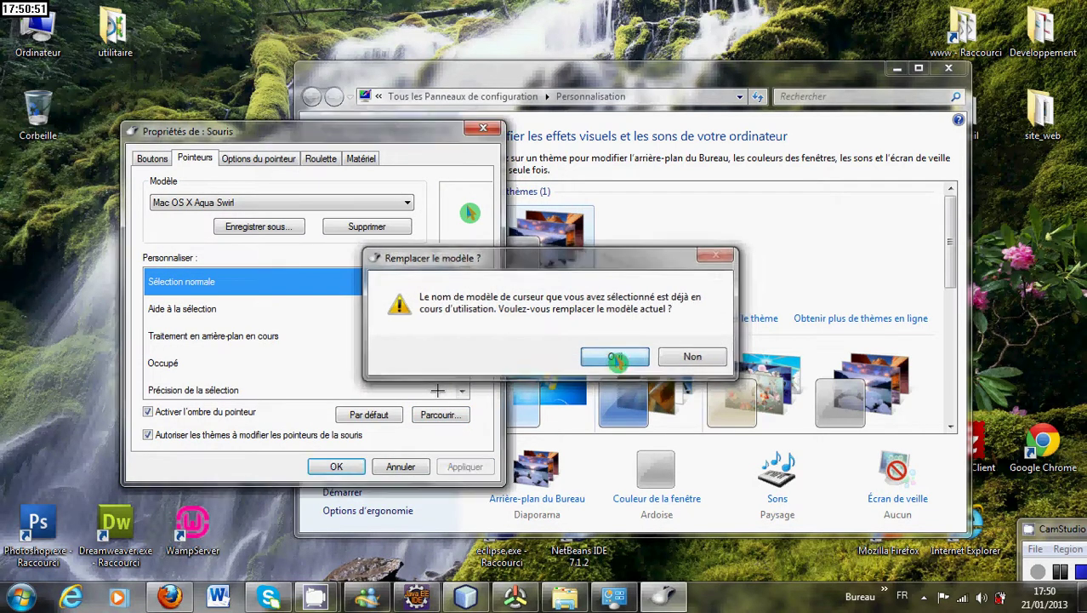
click(616, 361)
click(337, 467)
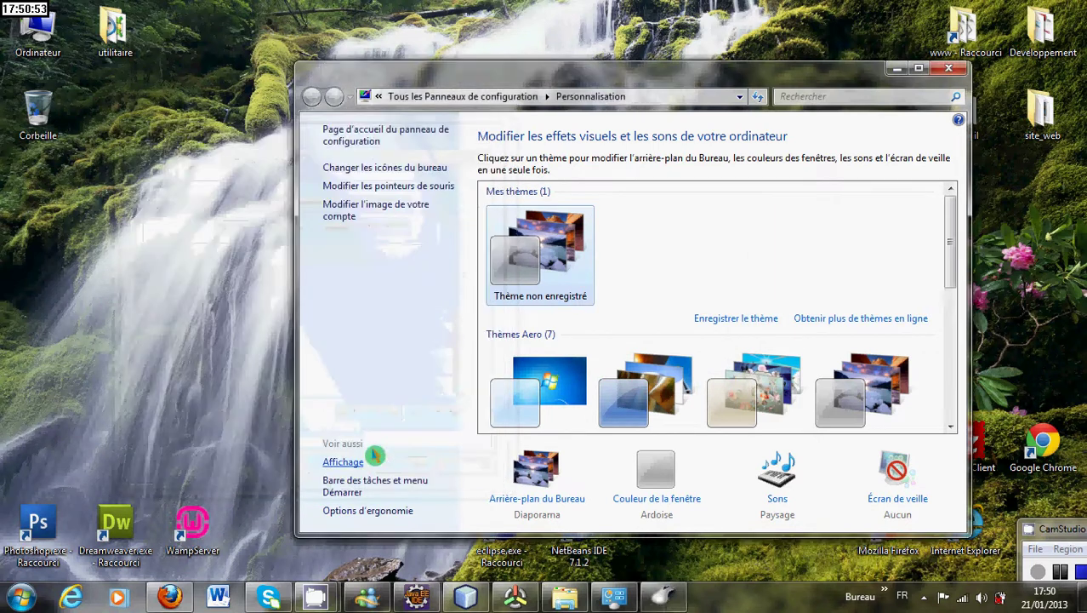